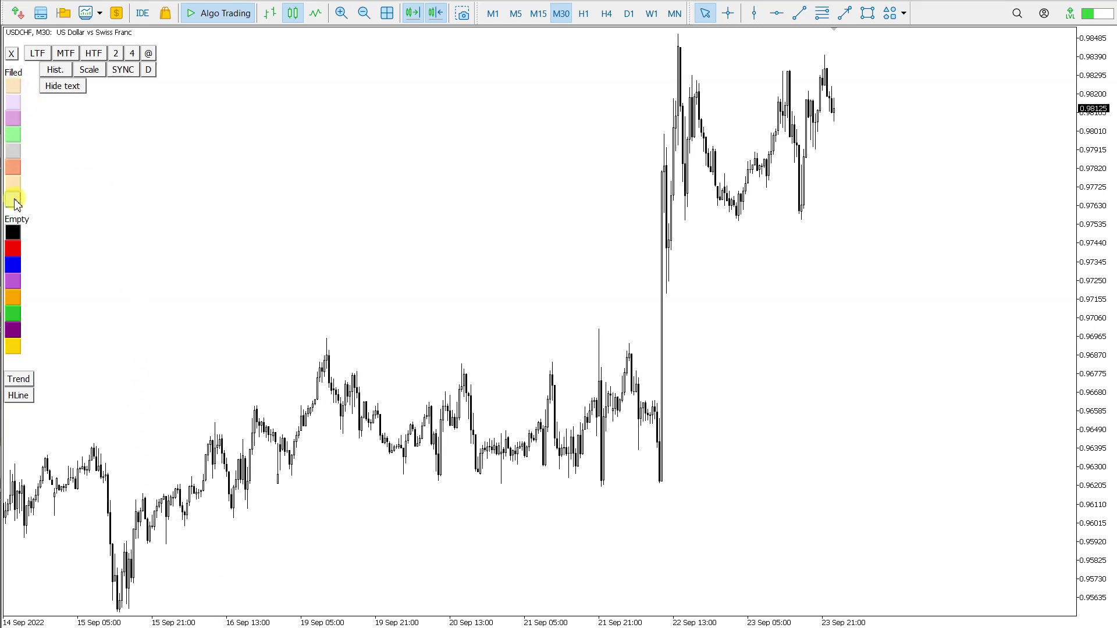
- Add a pale green filled zone above the price action, stretched to span about 0.9803–0.9767
{"action": "left_click", "coordinate": [15, 137]}
{"action": "left_click_drag", "start_coordinate": [613, 299], "coordinate": [457, 147]}
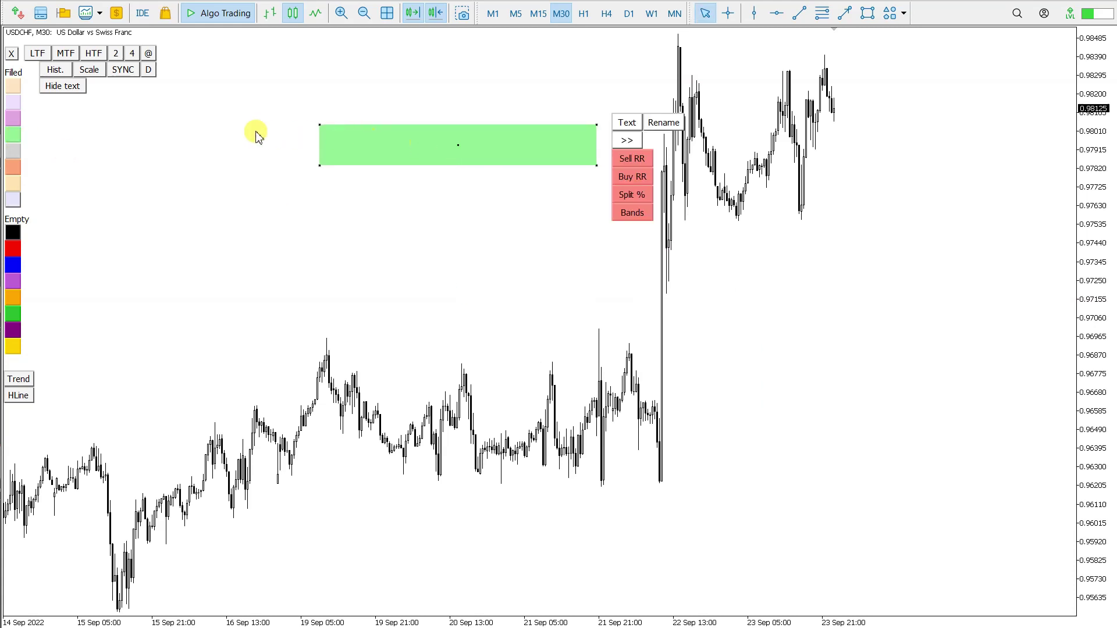
{"action": "left_click", "coordinate": [14, 168]}
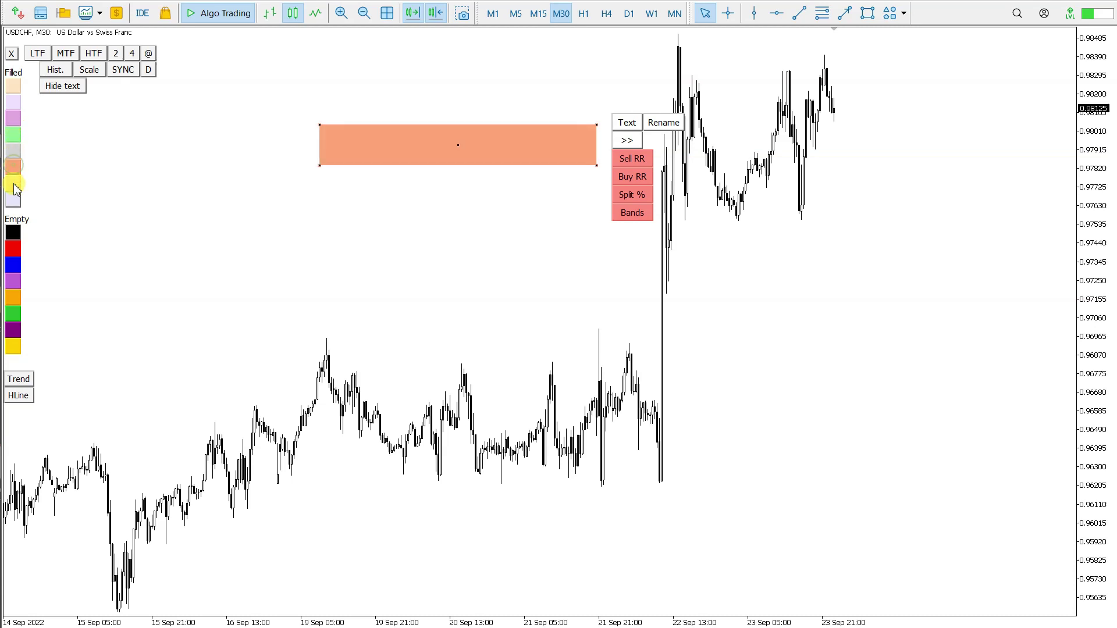
{"action": "left_click", "coordinate": [13, 186]}
{"action": "left_click", "coordinate": [12, 115]}
{"action": "left_click", "coordinate": [13, 135]}
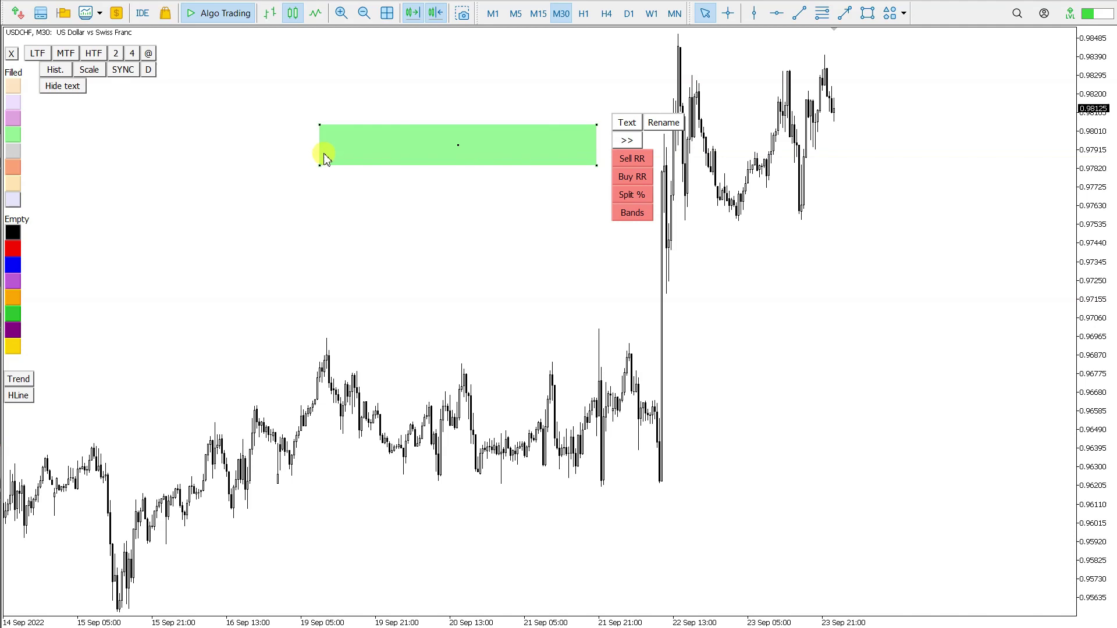
{"action": "left_click_drag", "start_coordinate": [319, 166], "coordinate": [315, 199]}
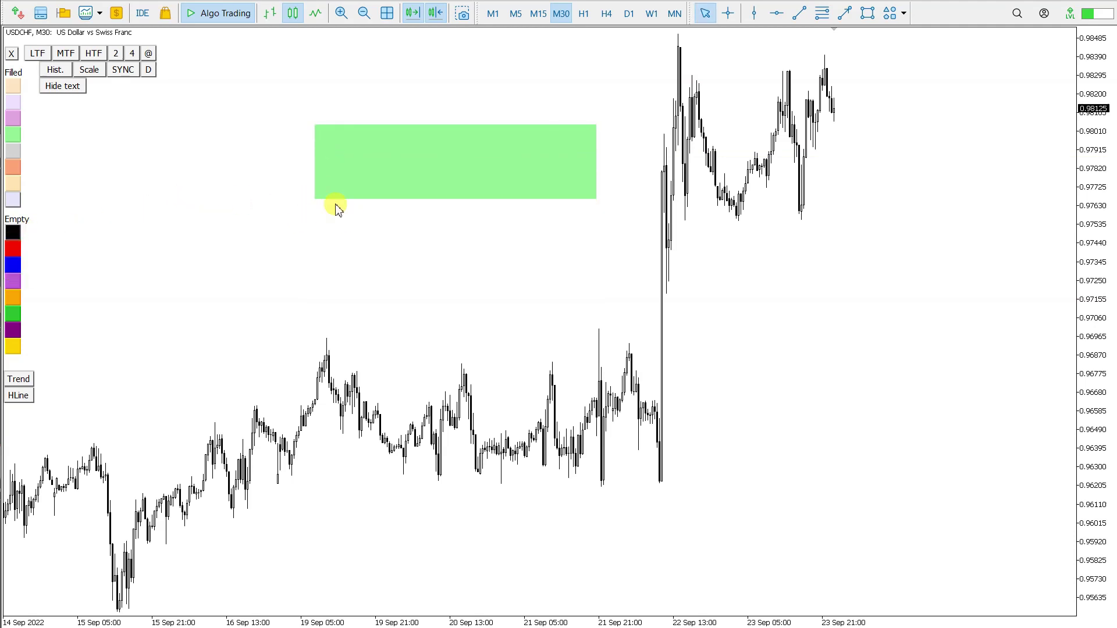
- Draw an empty dark-blue outlined zone at about 0.9734–0.9697, starting at the 19 Sep peak
{"action": "left_click", "coordinate": [14, 234]}
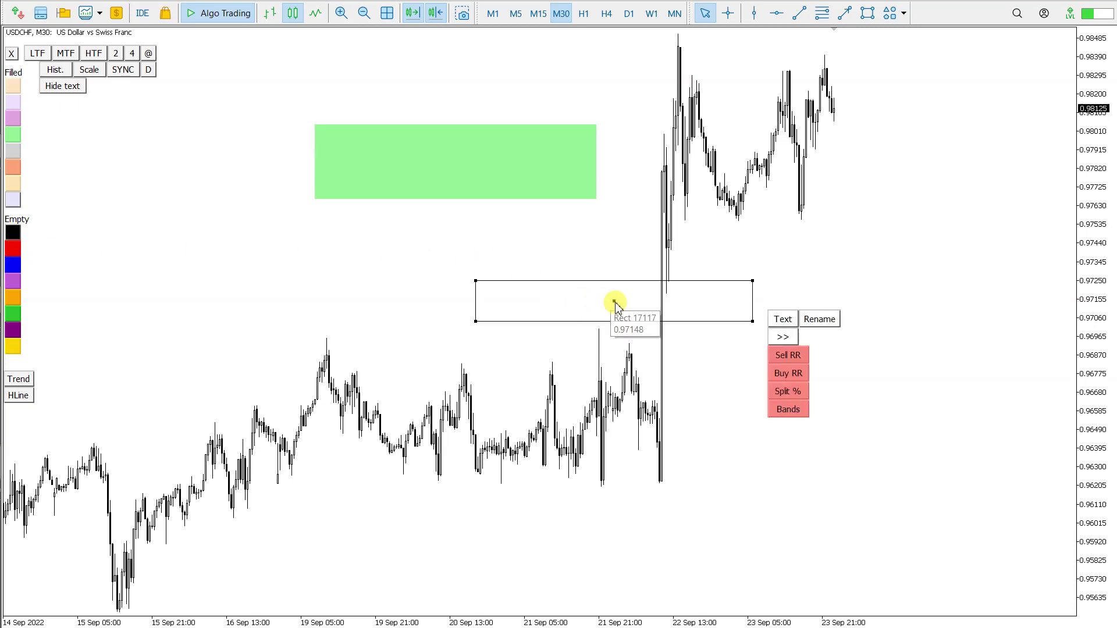
{"action": "left_click_drag", "start_coordinate": [598, 301], "coordinate": [434, 286]}
{"action": "left_click_drag", "start_coordinate": [307, 304], "coordinate": [280, 338]}
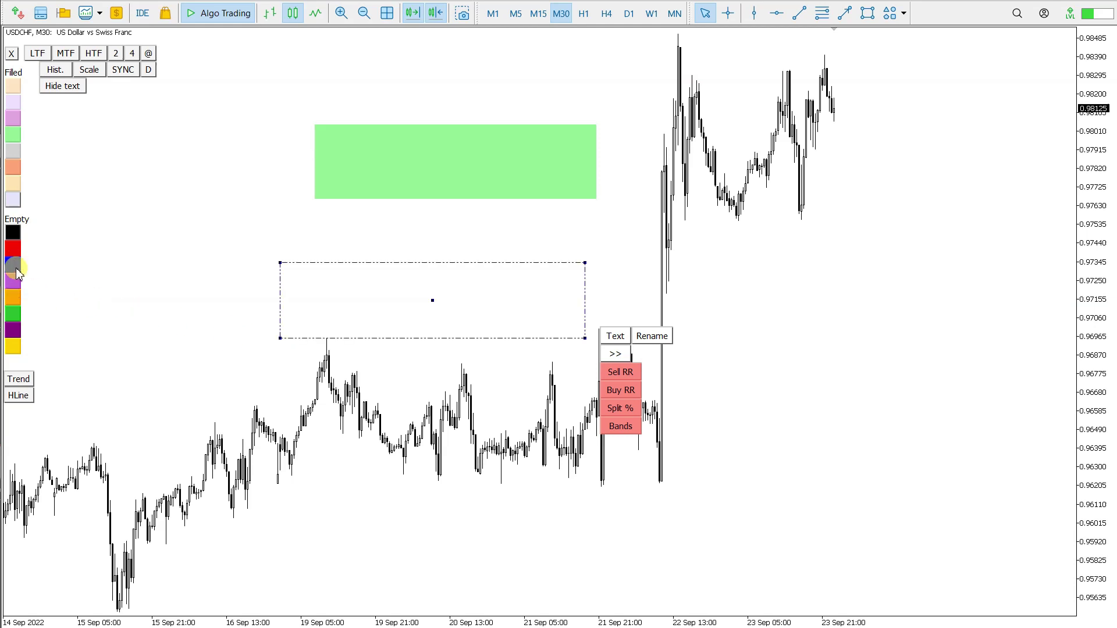
{"action": "left_click", "coordinate": [14, 281]}
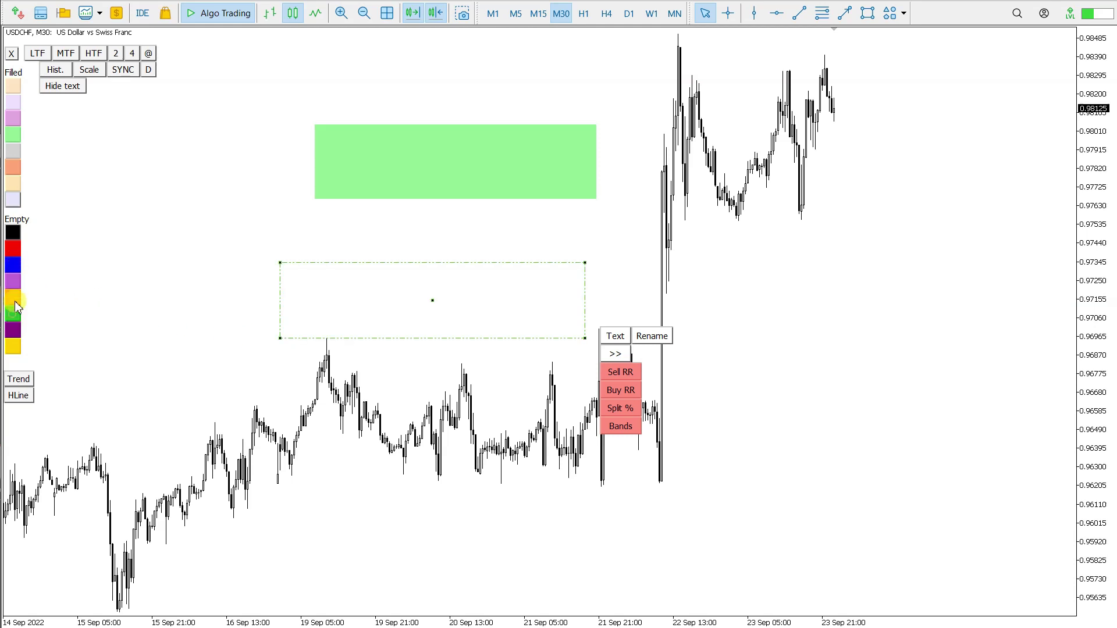
{"action": "left_click", "coordinate": [13, 267]}
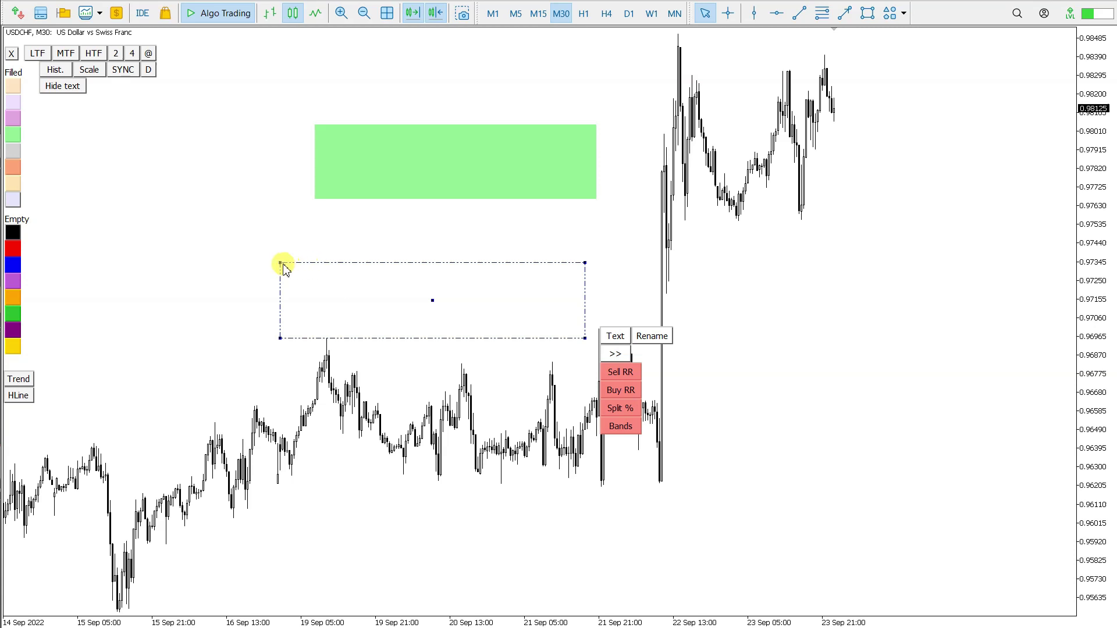
{"action": "left_click_drag", "start_coordinate": [280, 263], "coordinate": [327, 264]}
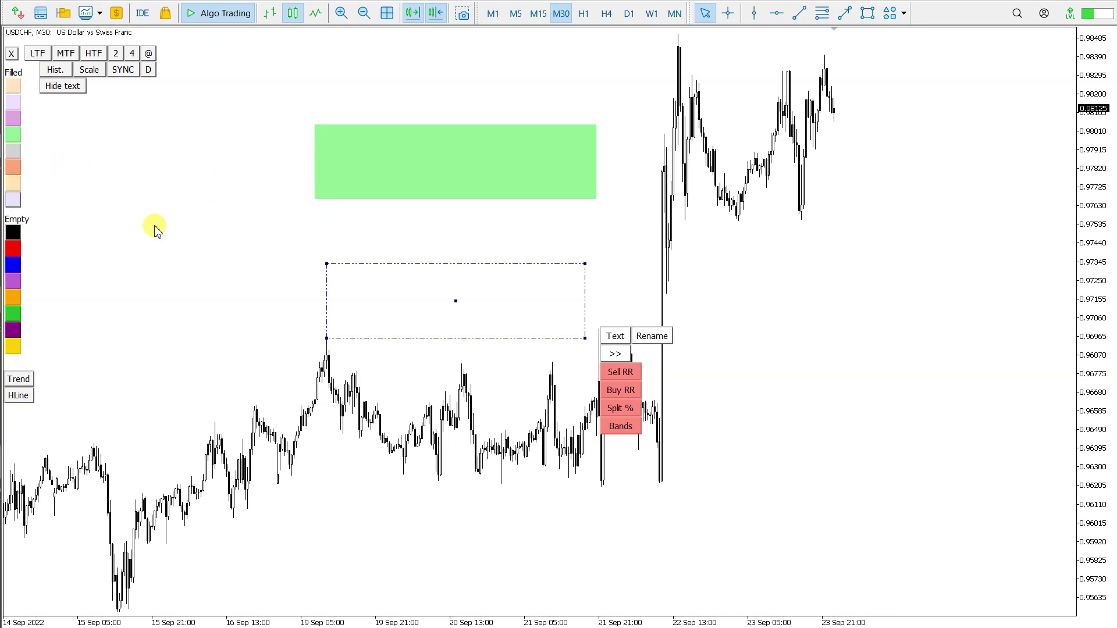
- Open the Trading box indicator settings and set Filled color 3 to DeepSkyBlue
{"action": "right_click", "coordinate": [188, 139]}
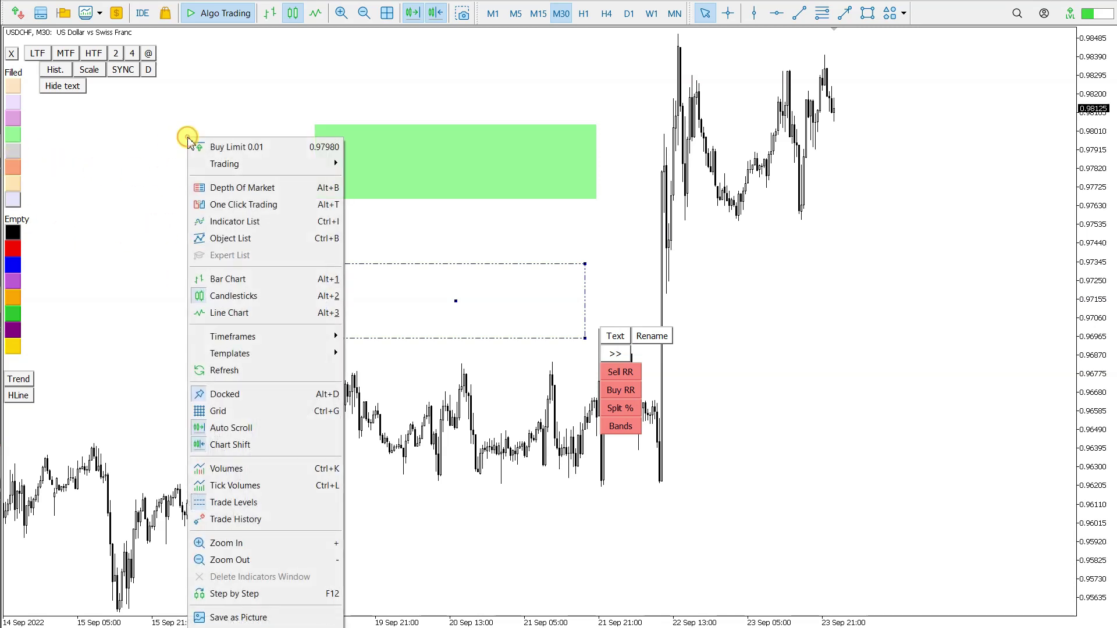
{"action": "left_click", "coordinate": [241, 220]}
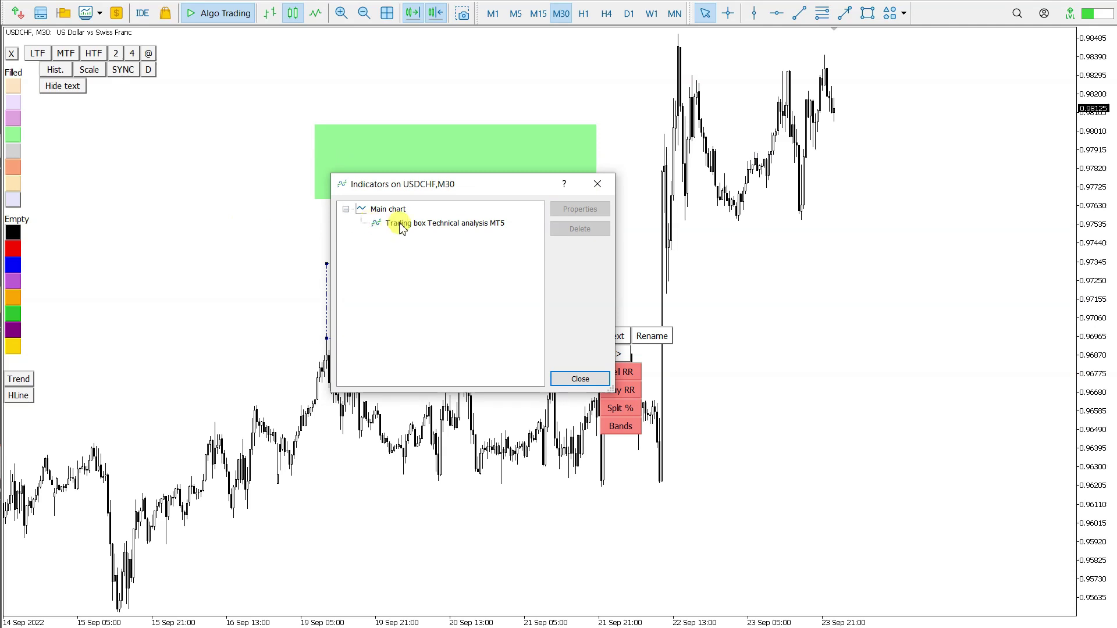
{"action": "double_click", "coordinate": [399, 223]}
{"action": "scroll", "coordinate": [565, 282], "scroll_direction": "down", "scroll_amount": 5}
{"action": "scroll", "coordinate": [564, 283], "scroll_direction": "down", "scroll_amount": 8}
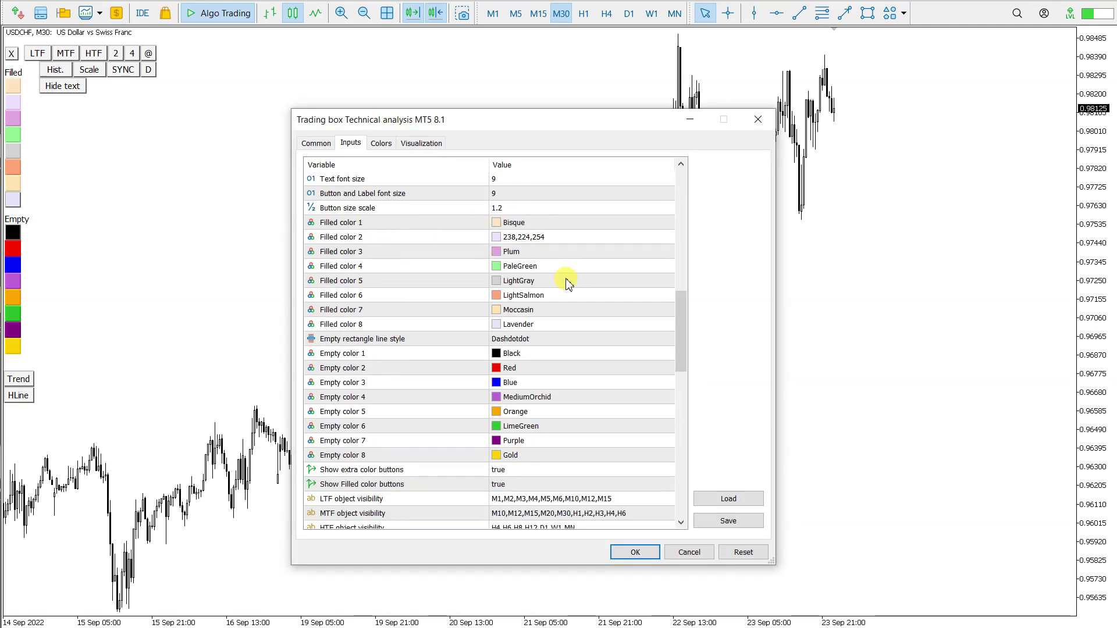
{"action": "left_click", "coordinate": [528, 256]}
{"action": "left_click", "coordinate": [668, 252]}
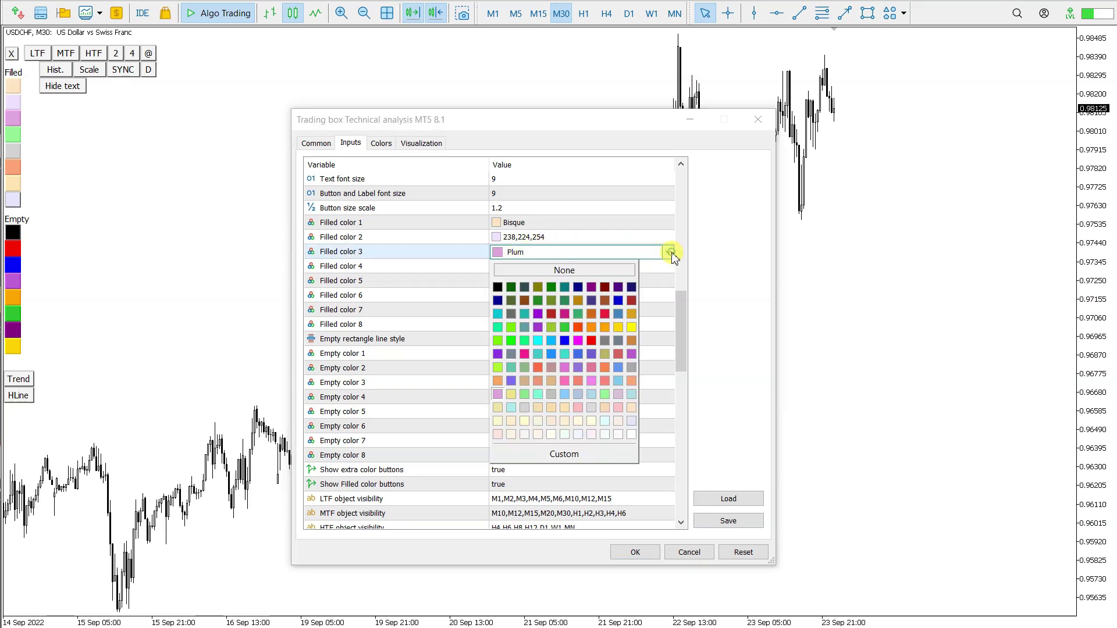
{"action": "left_click", "coordinate": [552, 341]}
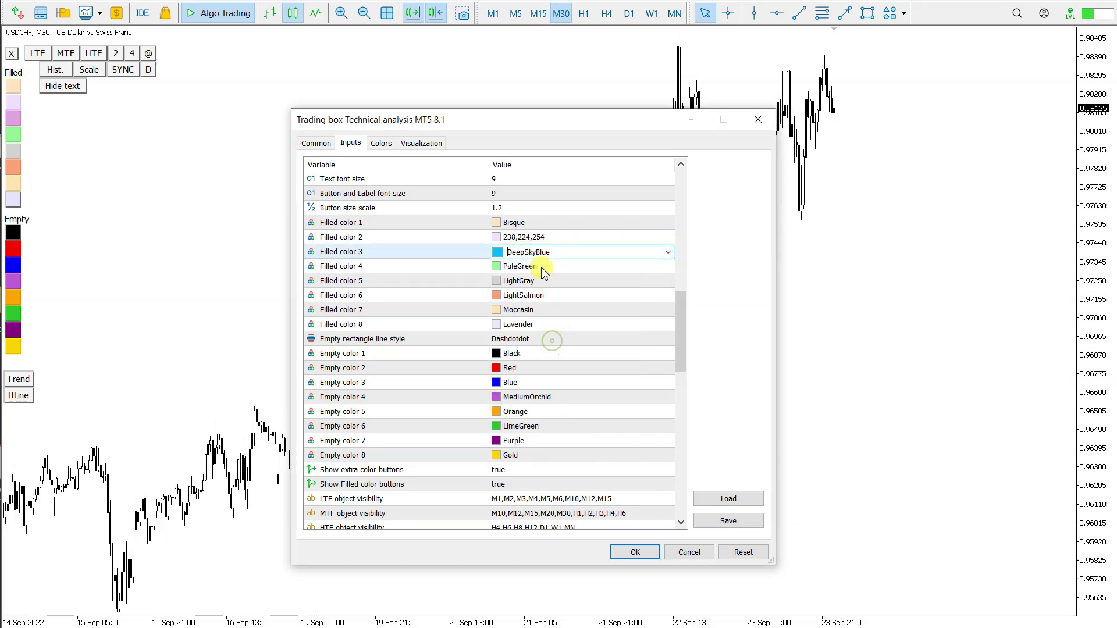
- Set the empty rectangle line style to Dash and apply the settings
{"action": "left_click", "coordinate": [521, 341]}
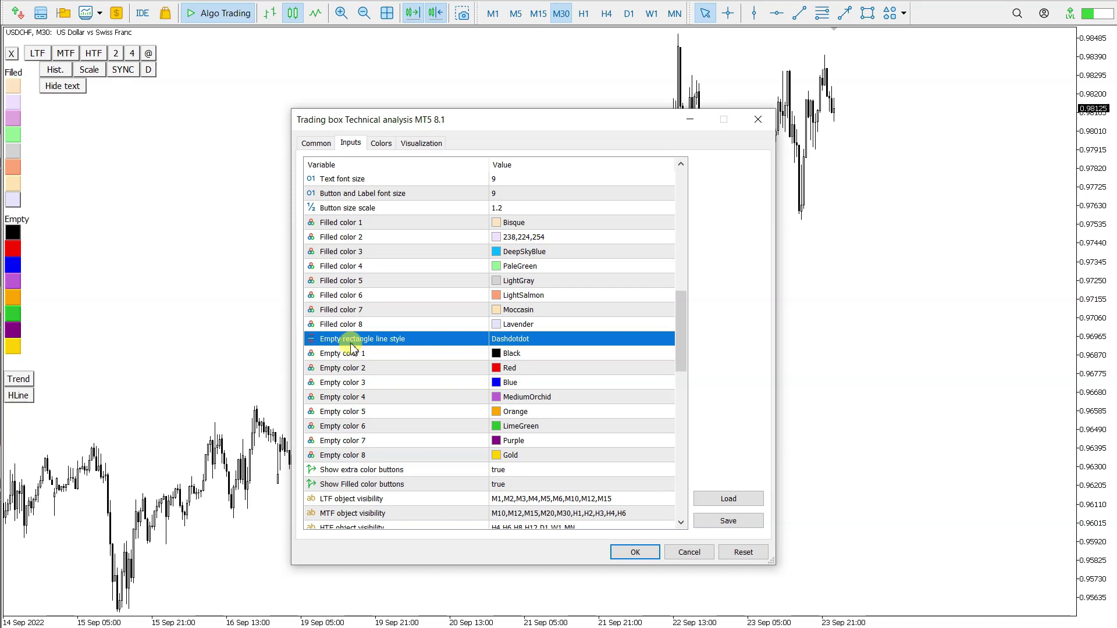
{"action": "left_click", "coordinate": [534, 344]}
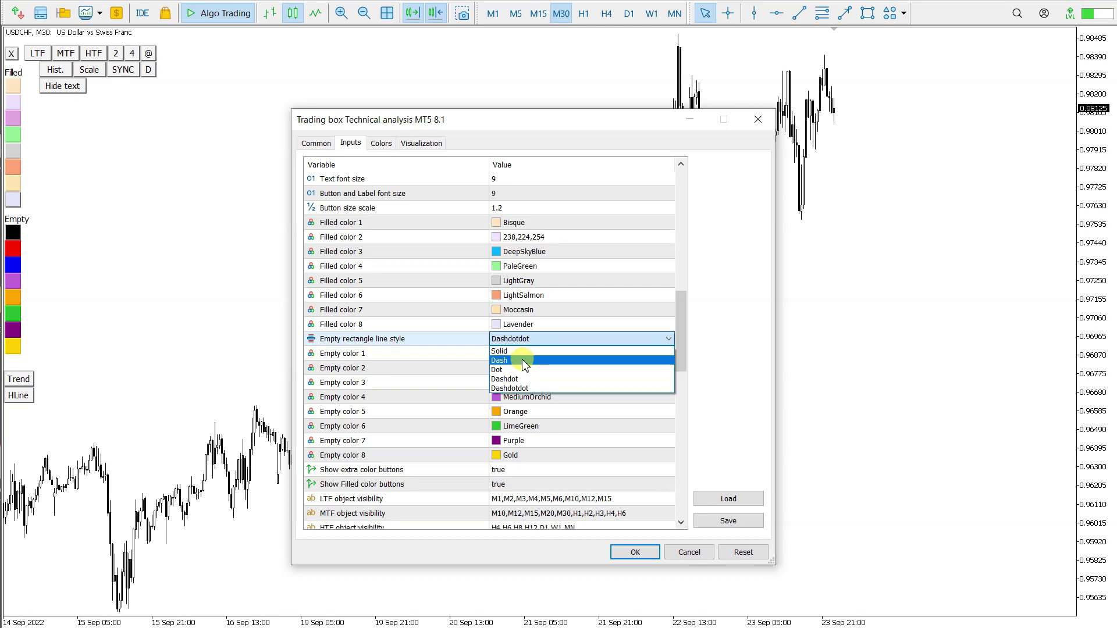
{"action": "left_click", "coordinate": [523, 362]}
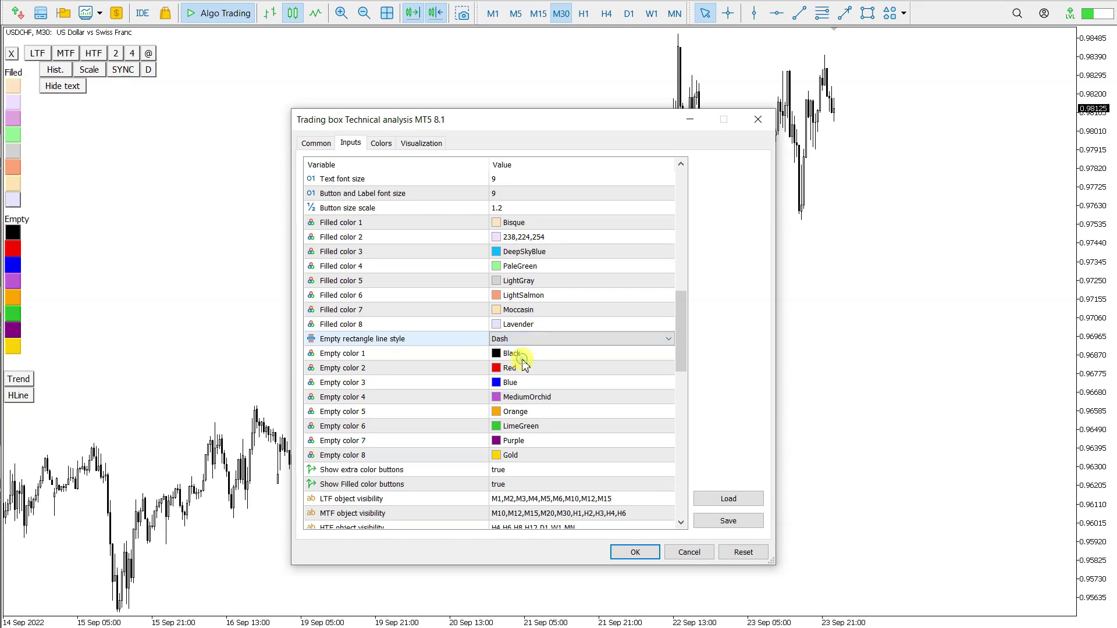
{"action": "left_click", "coordinate": [634, 553]}
{"action": "left_click", "coordinate": [598, 378]}
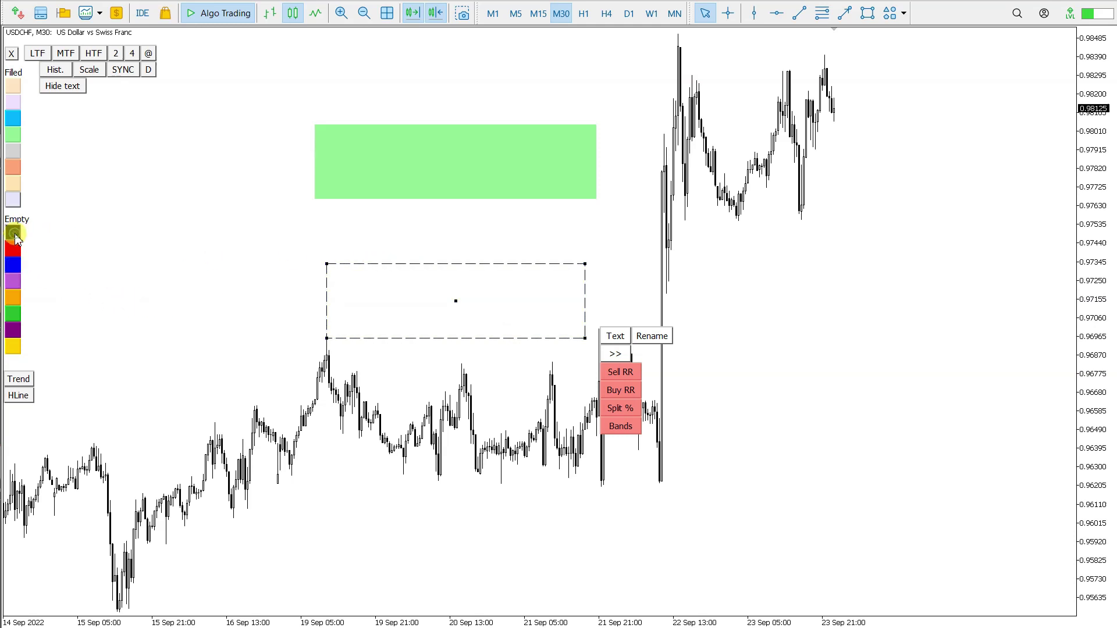
- Make the dashed zone's outline red and place a DeepSkyBlue filled zone at about 0.9760–0.9740
{"action": "left_click", "coordinate": [13, 249]}
{"action": "left_click", "coordinate": [456, 302]}
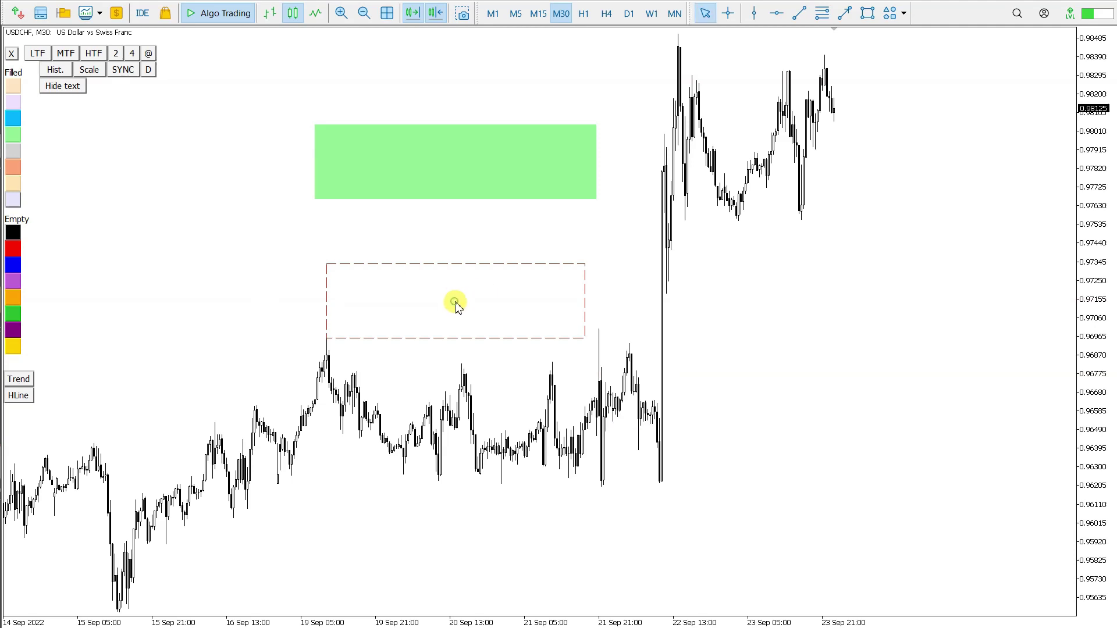
{"action": "left_click", "coordinate": [12, 120]}
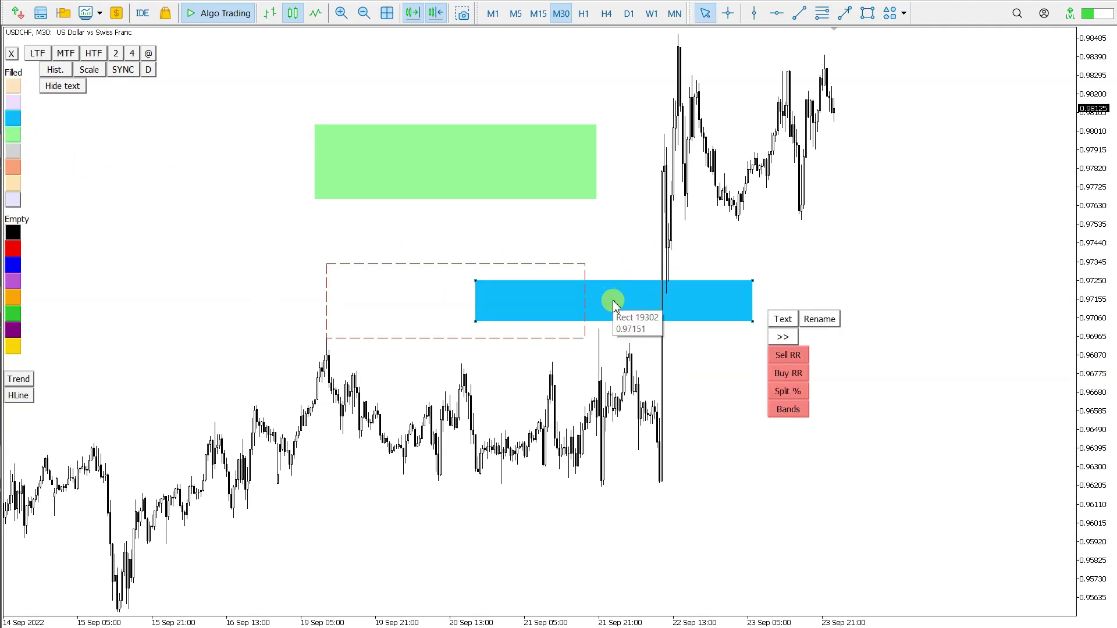
{"action": "left_click_drag", "start_coordinate": [612, 300], "coordinate": [761, 230]}
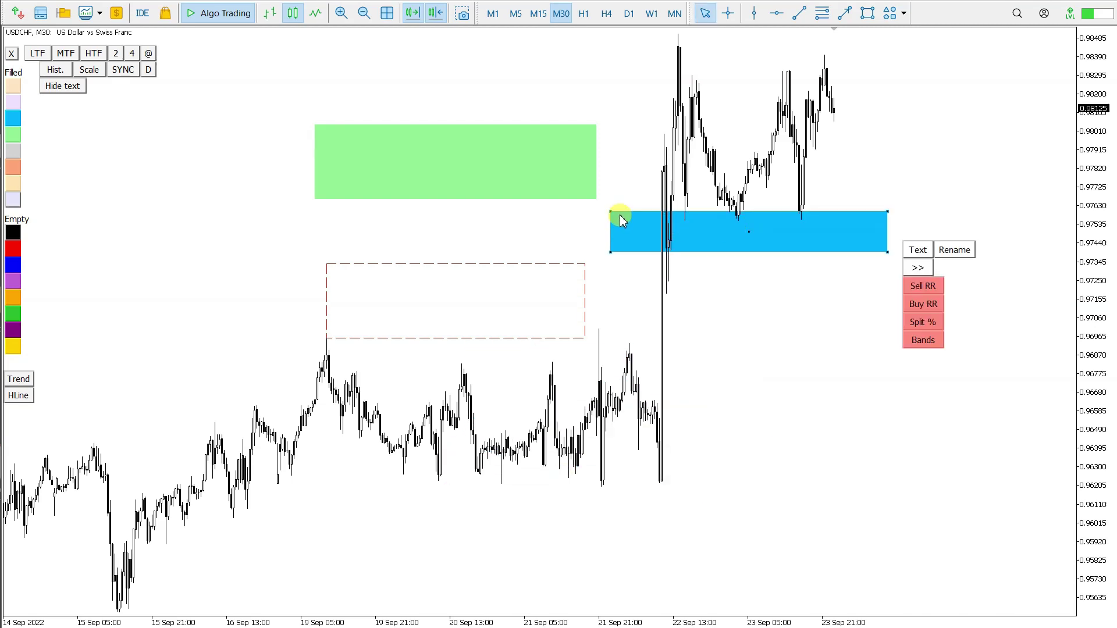
{"action": "left_click", "coordinate": [612, 251]}
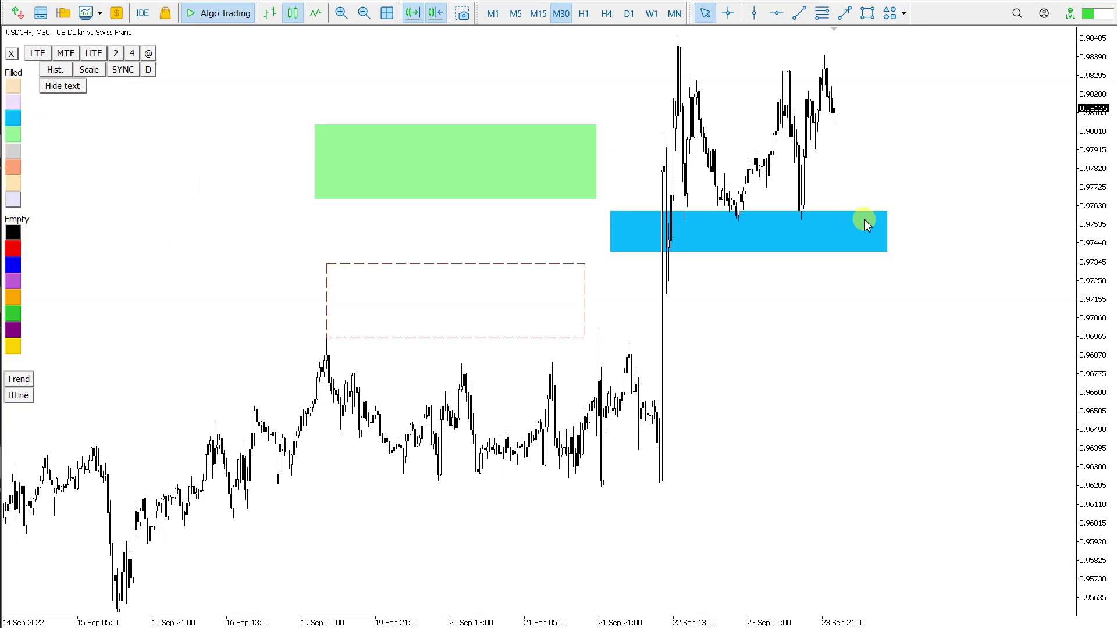
{"action": "left_click", "coordinate": [886, 223]}
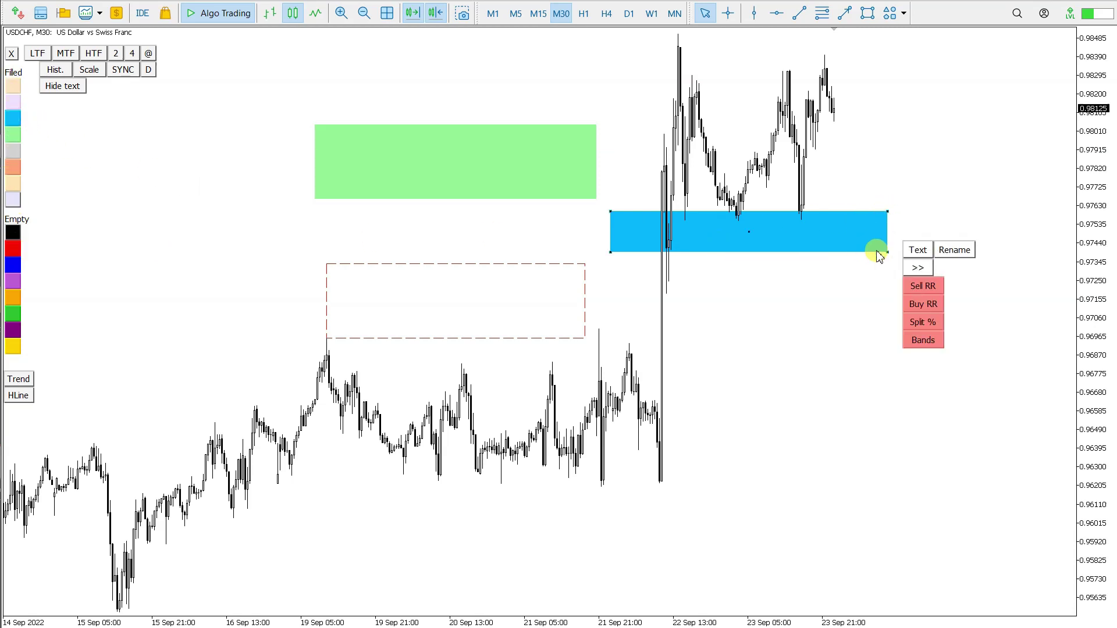
- Extend the blue zone rightward to show 20.7pip and (52), keeping the DeepSkyBlue fill
{"action": "left_click", "coordinate": [917, 267]}
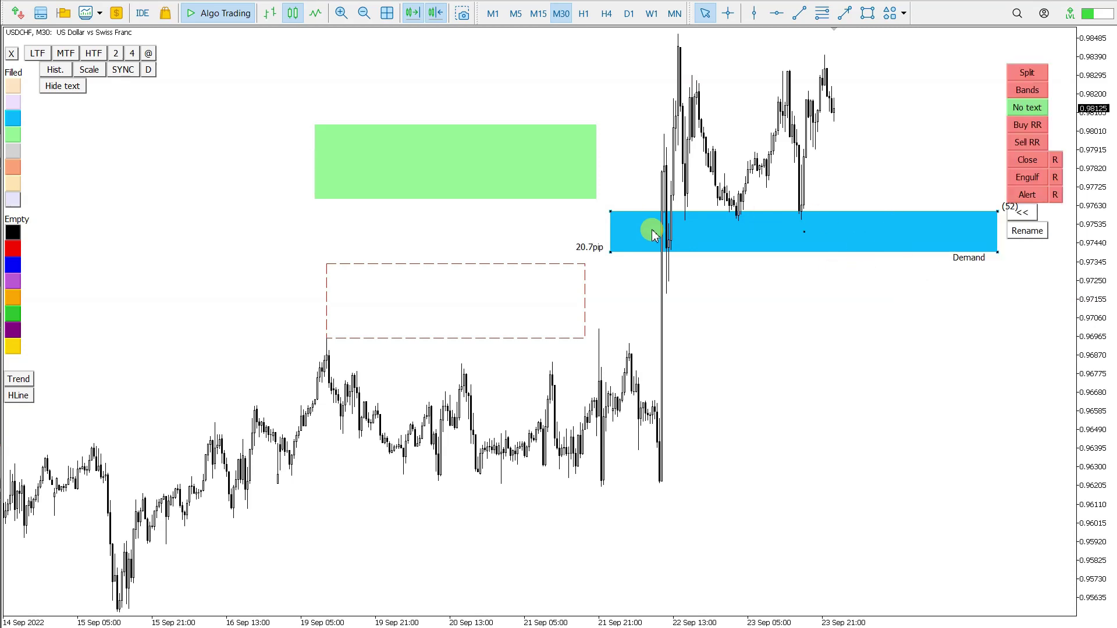
{"action": "left_click", "coordinate": [13, 135]}
{"action": "left_click", "coordinate": [13, 167]}
{"action": "left_click", "coordinate": [12, 183]}
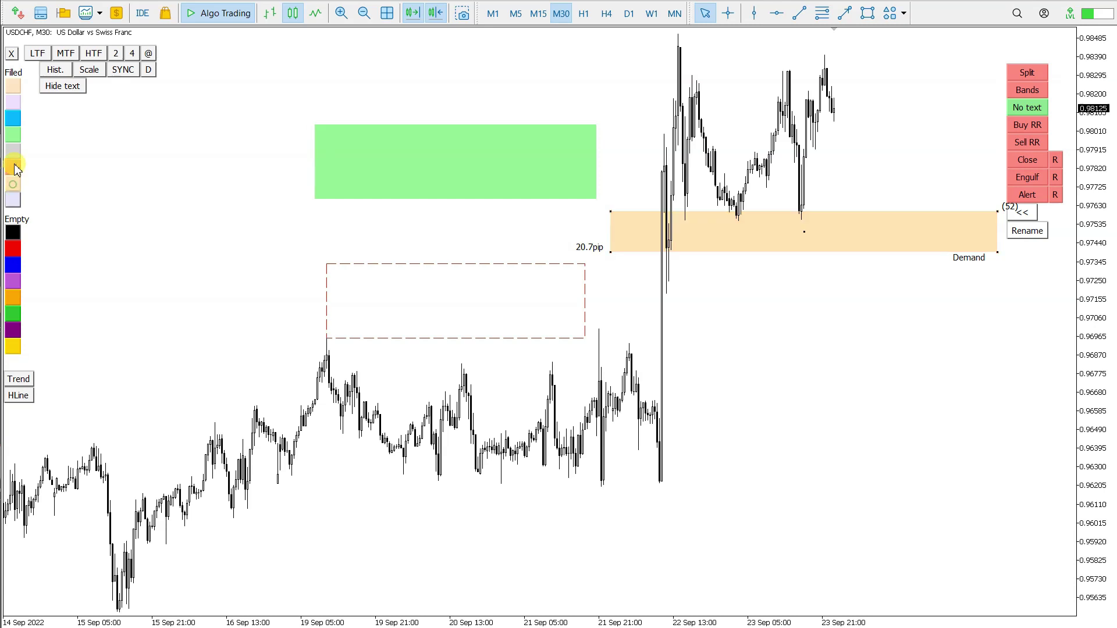
{"action": "left_click", "coordinate": [12, 119]}
{"action": "left_click", "coordinate": [13, 232]}
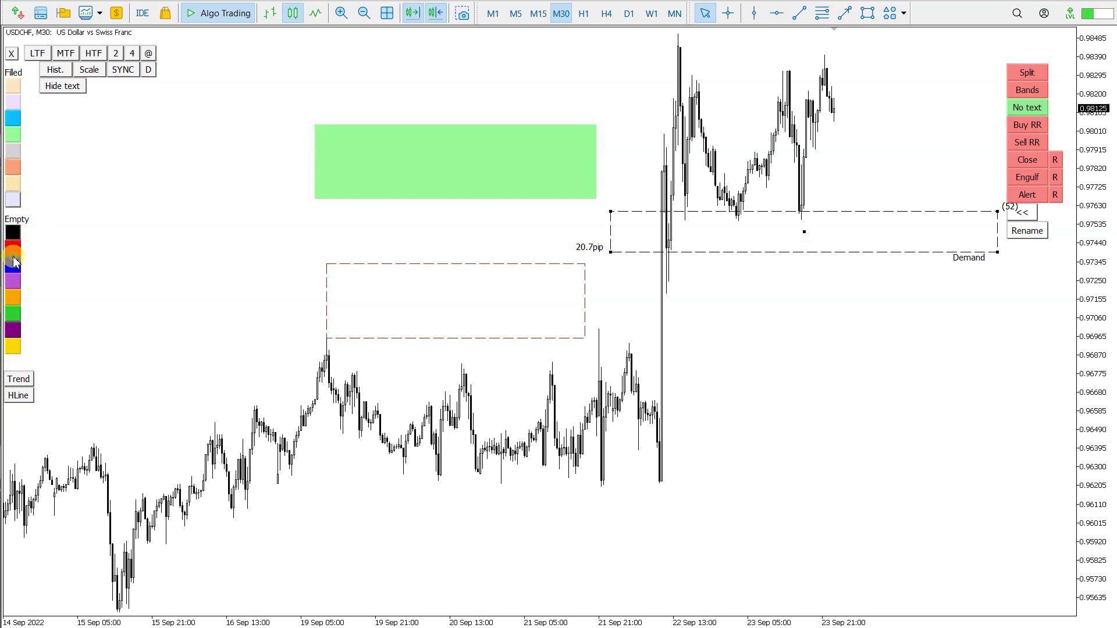
{"action": "left_click", "coordinate": [14, 121]}
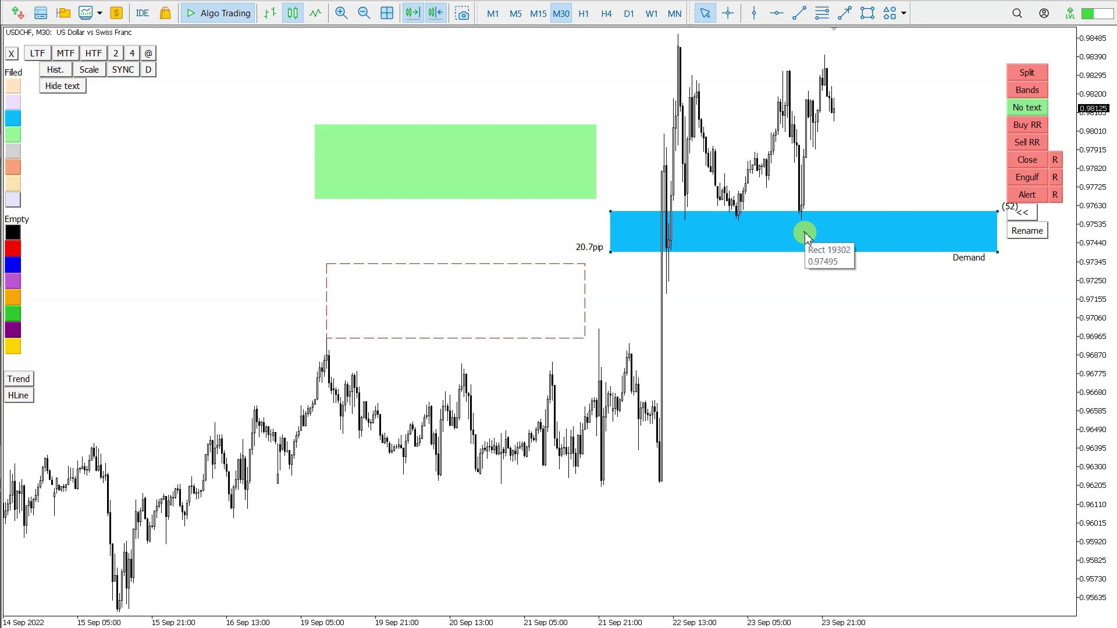
{"action": "left_click", "coordinate": [805, 236]}
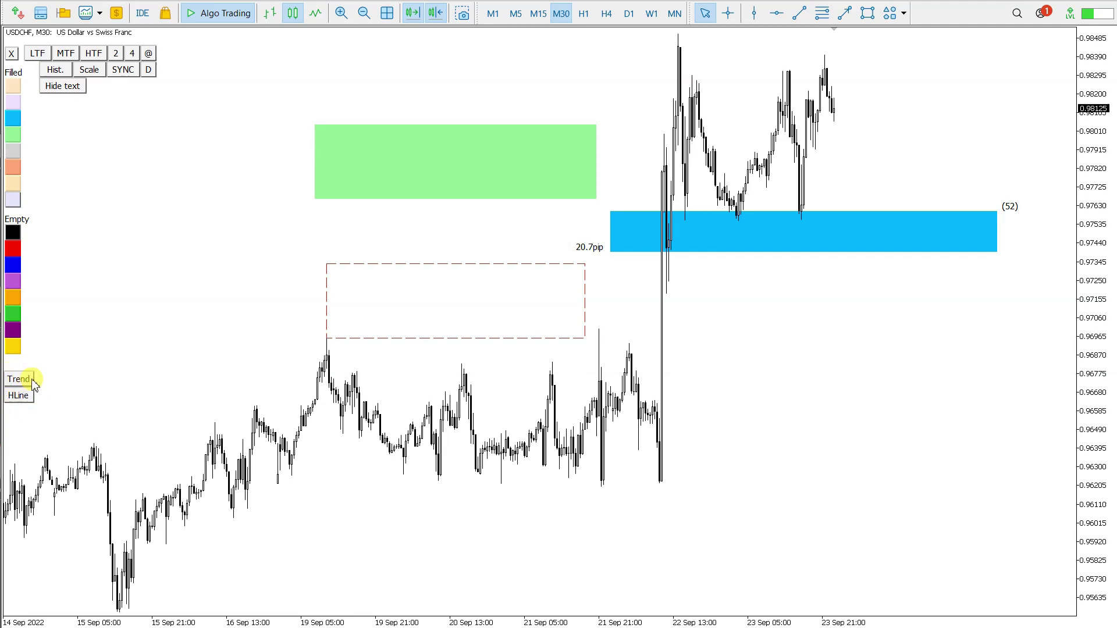
- Open the Trading box indicator inputs and review the trendline and horizontal line settings
{"action": "right_click", "coordinate": [149, 249]}
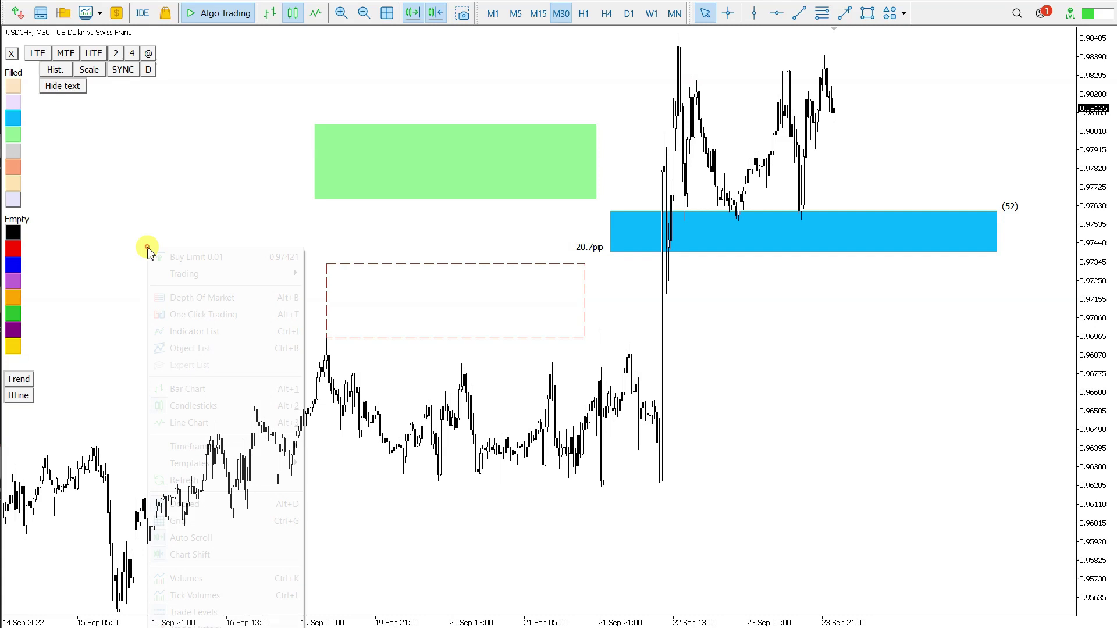
{"action": "left_click", "coordinate": [217, 332]}
{"action": "double_click", "coordinate": [391, 226]}
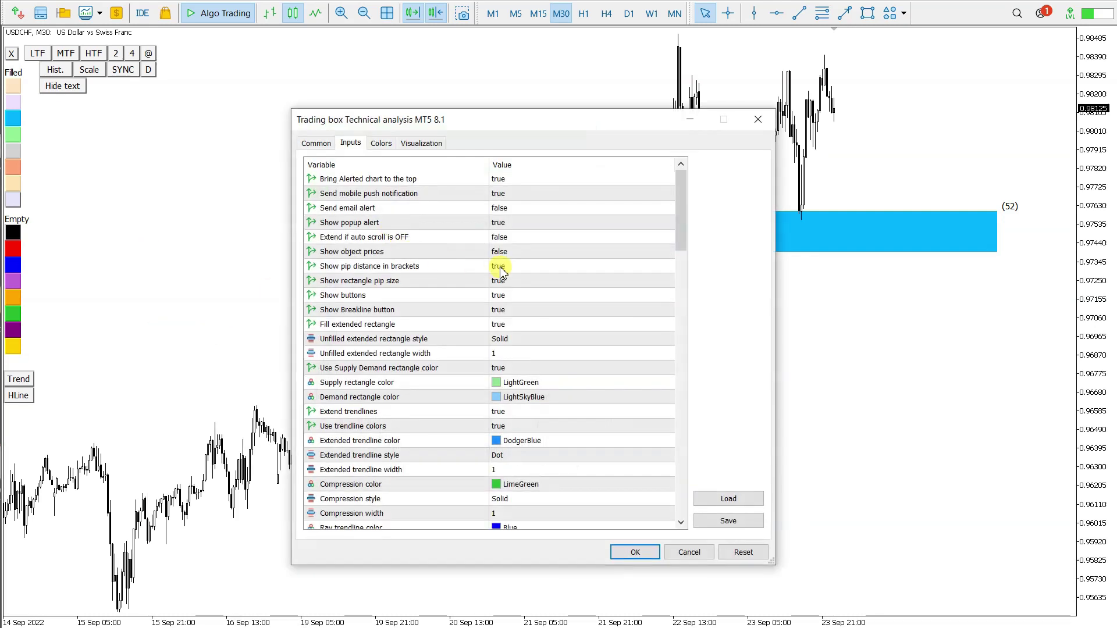
{"action": "scroll", "coordinate": [501, 271], "scroll_direction": "down", "scroll_amount": 20}
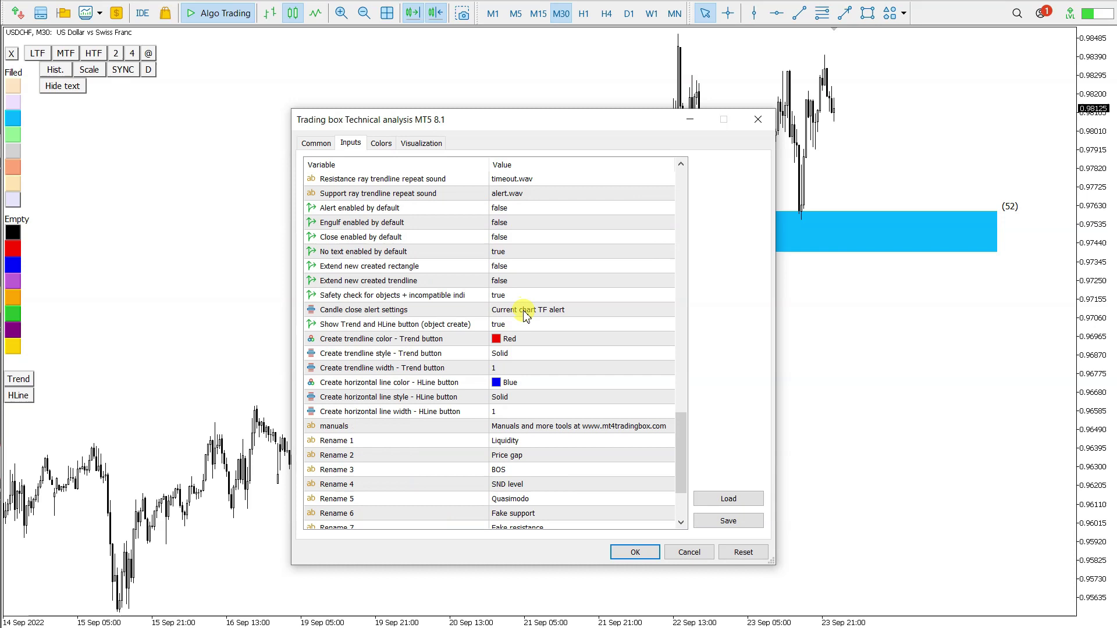
{"action": "left_click", "coordinate": [512, 339]}
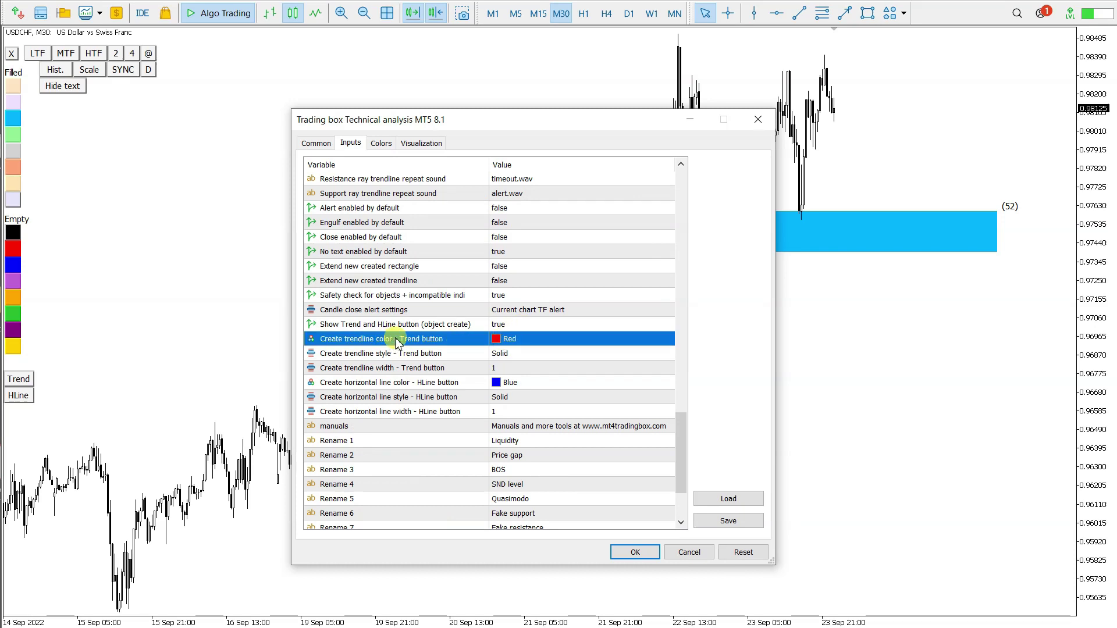
{"action": "left_click", "coordinate": [421, 384]}
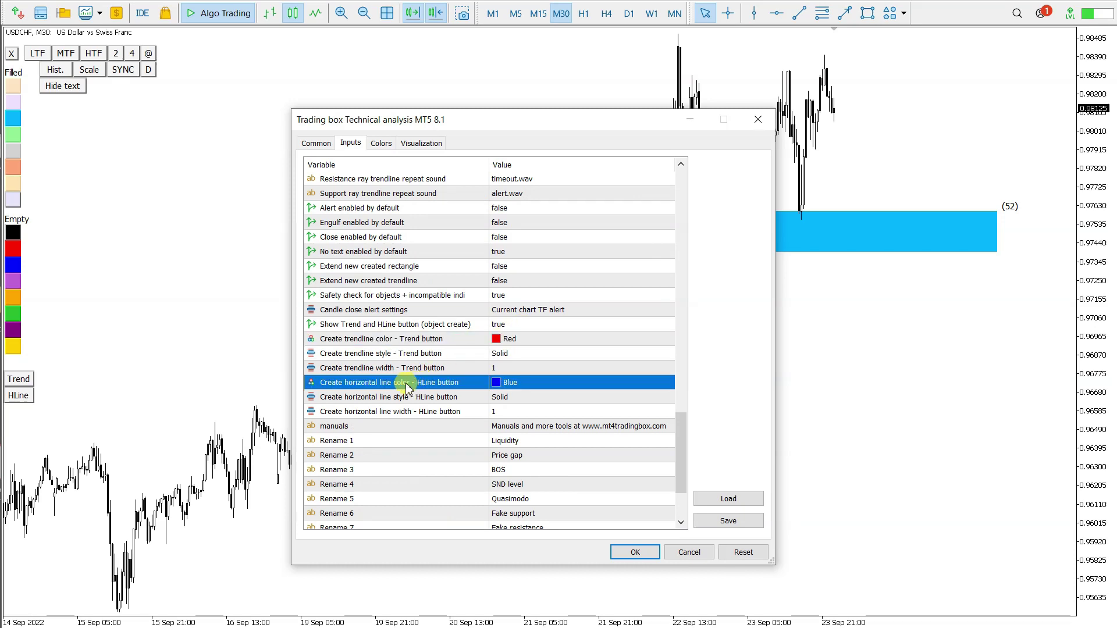
{"action": "left_click", "coordinate": [504, 355]}
{"action": "left_click", "coordinate": [508, 398]}
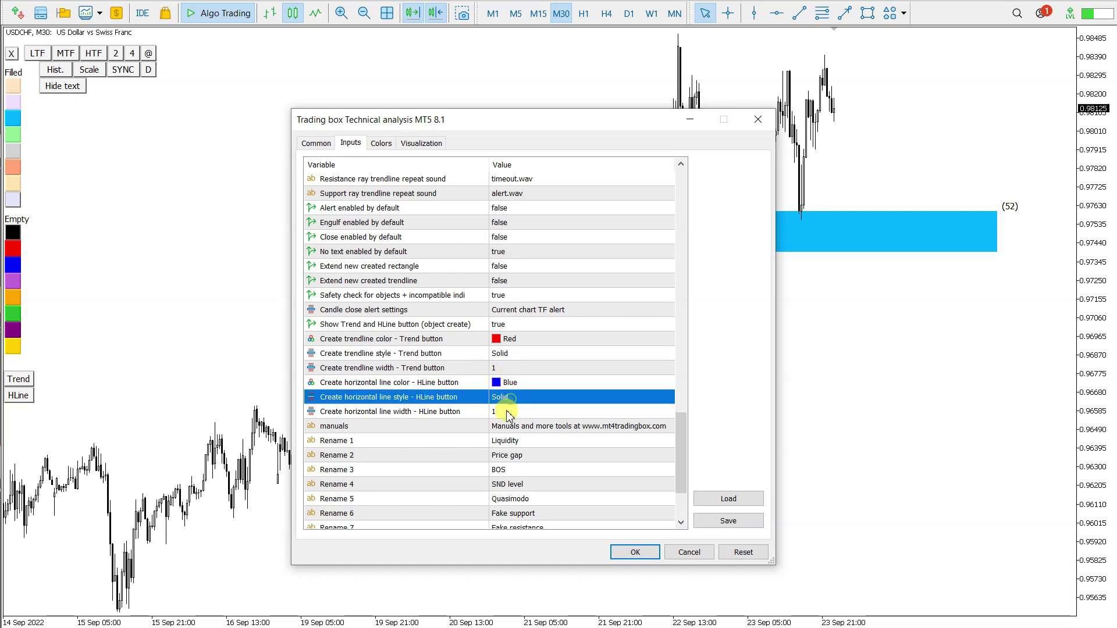
{"action": "left_click", "coordinate": [506, 410]}
- Set new trendlines to Dash style with width 3 and apply the settings
{"action": "left_click", "coordinate": [512, 357]}
{"action": "left_click", "coordinate": [524, 355]}
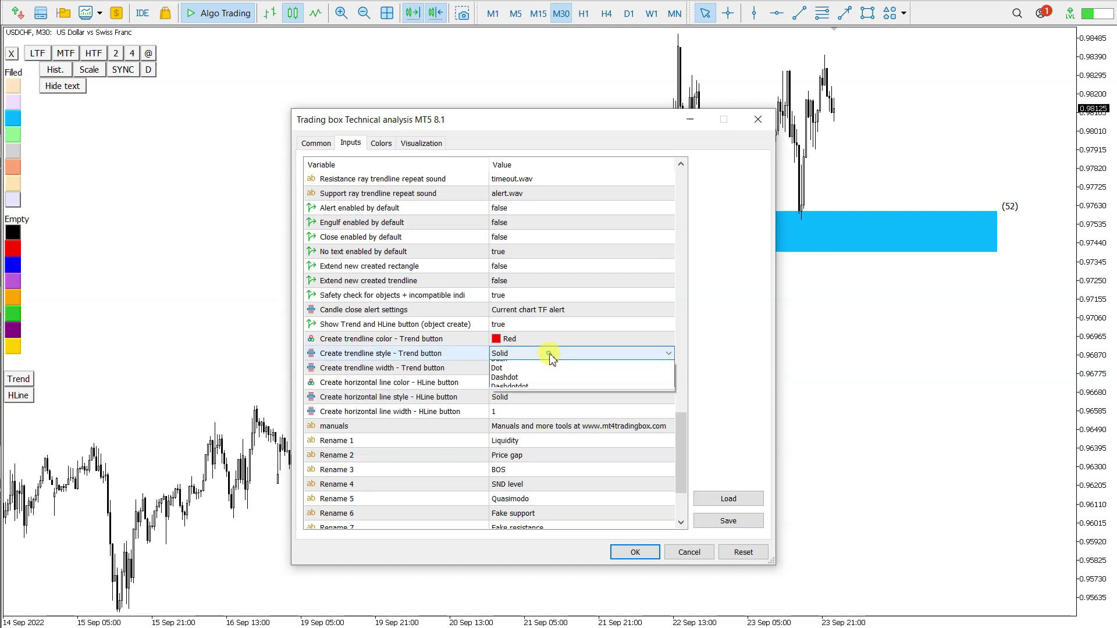
{"action": "left_click", "coordinate": [535, 375]}
{"action": "left_click", "coordinate": [516, 368]}
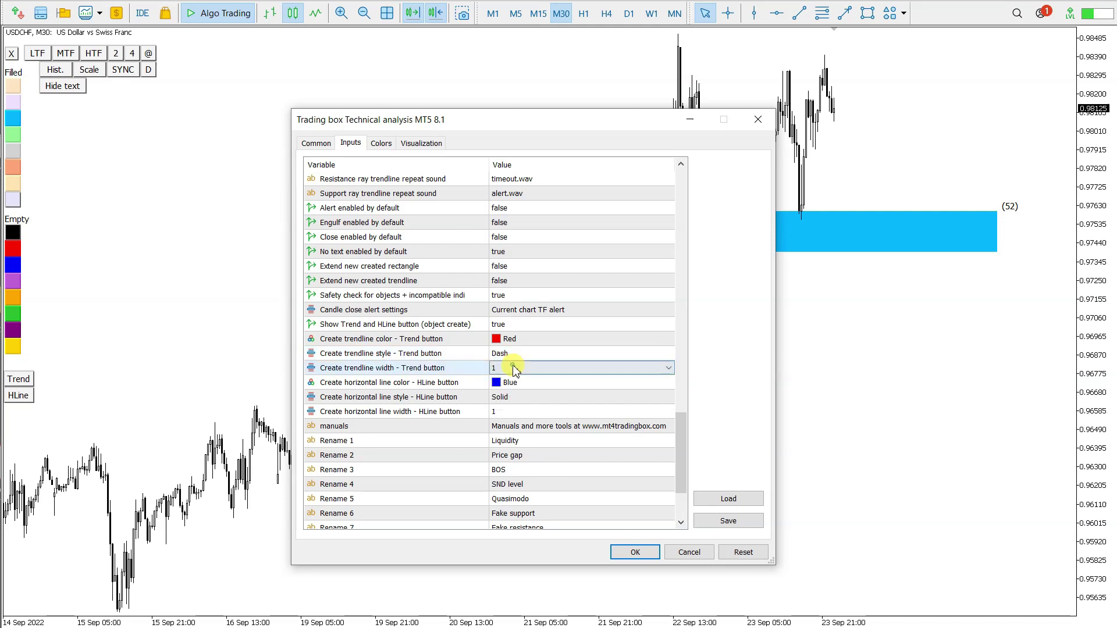
{"action": "left_click", "coordinate": [517, 369]}
{"action": "left_click", "coordinate": [514, 399]}
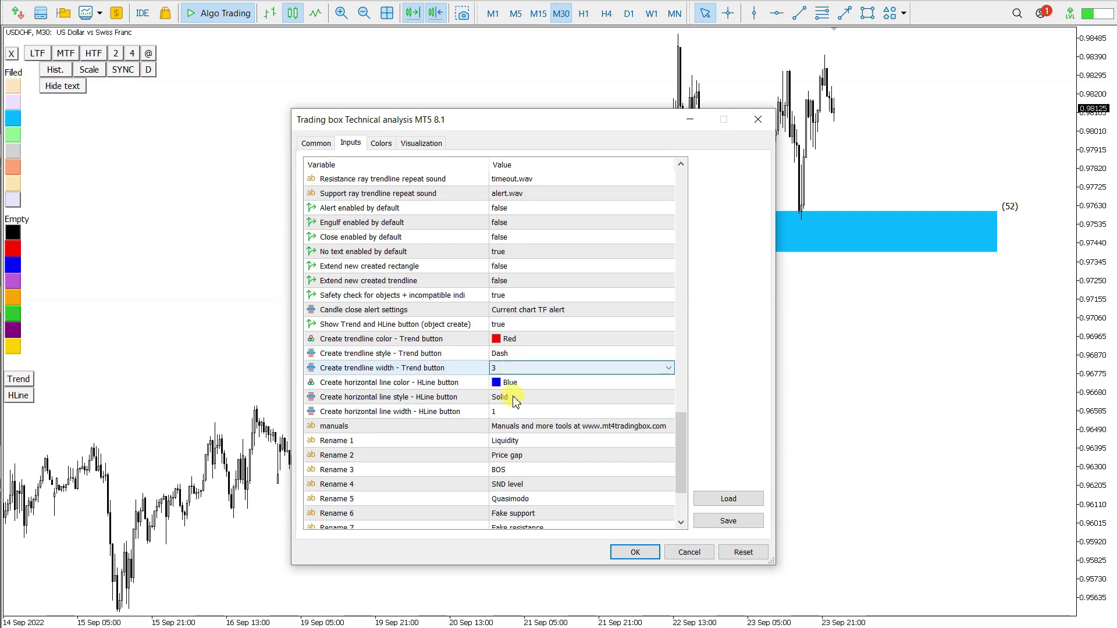
{"action": "left_click", "coordinate": [636, 552]}
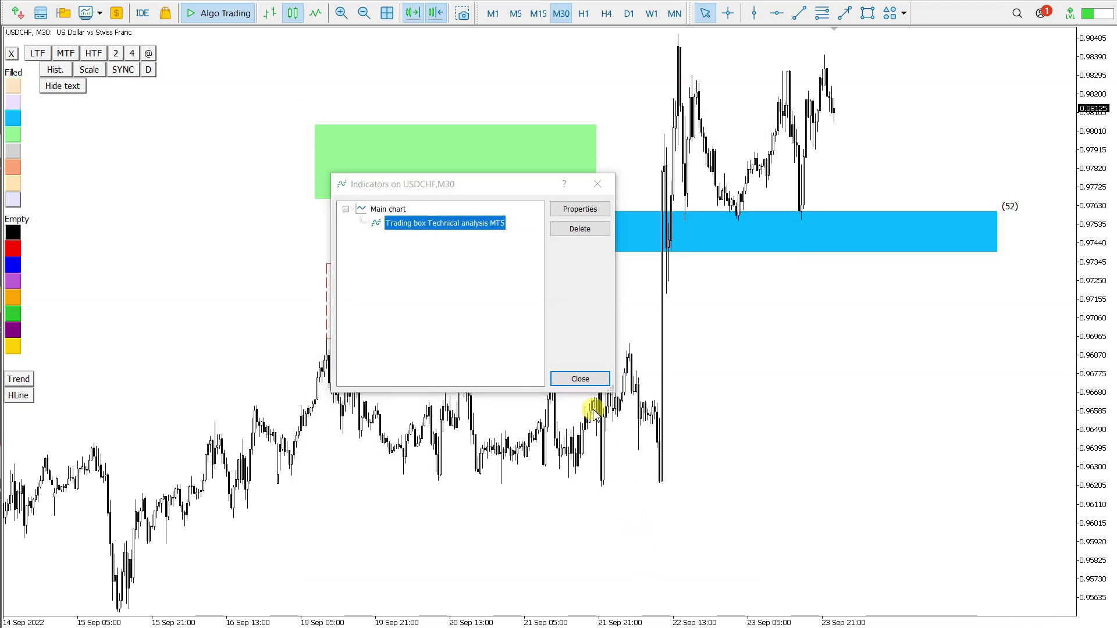
- Close the indicators list and add a dashed trendline low on the chart near 0.9608
{"action": "left_click", "coordinate": [578, 377]}
{"action": "left_click", "coordinate": [18, 379]}
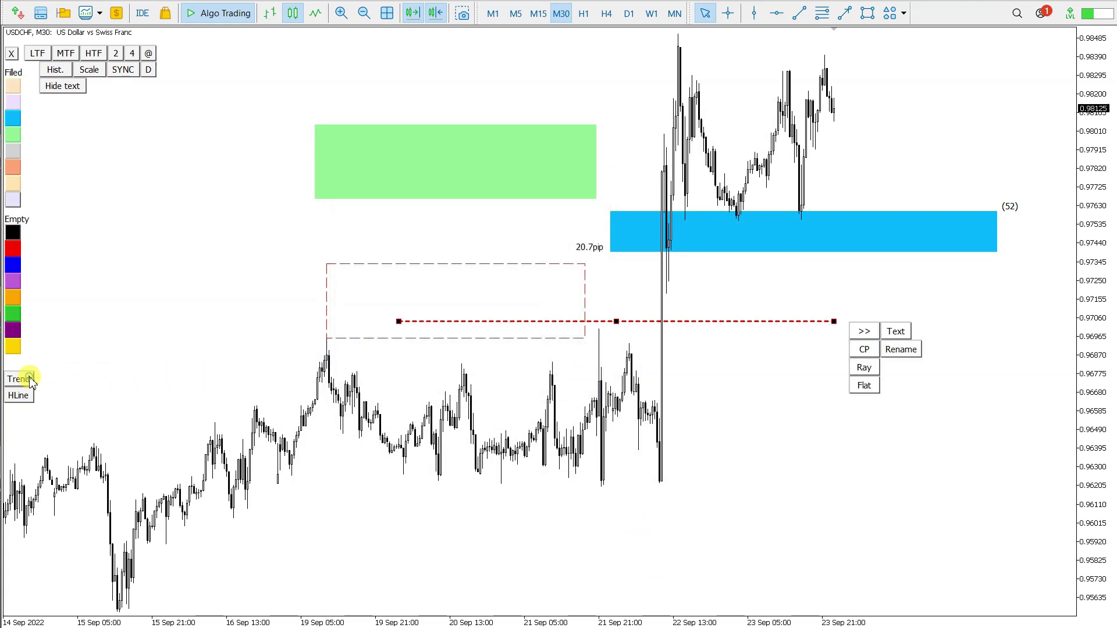
{"action": "left_click_drag", "start_coordinate": [616, 322], "coordinate": [578, 513]}
{"action": "left_click", "coordinate": [573, 514]}
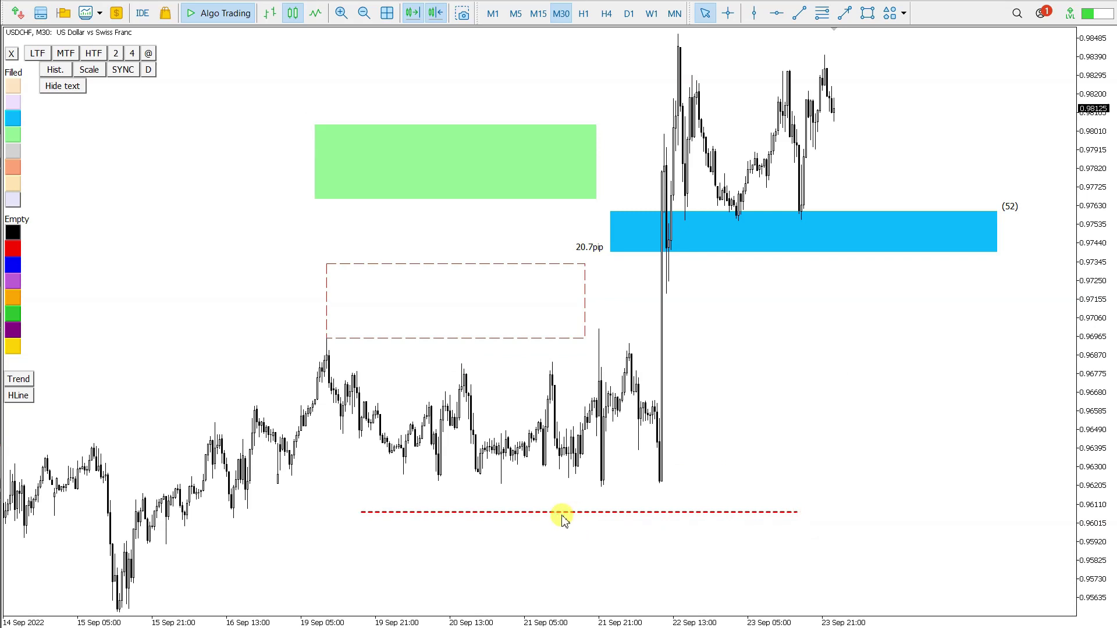
- Add a horizontal line at 0.95851
{"action": "left_click", "coordinate": [22, 397]}
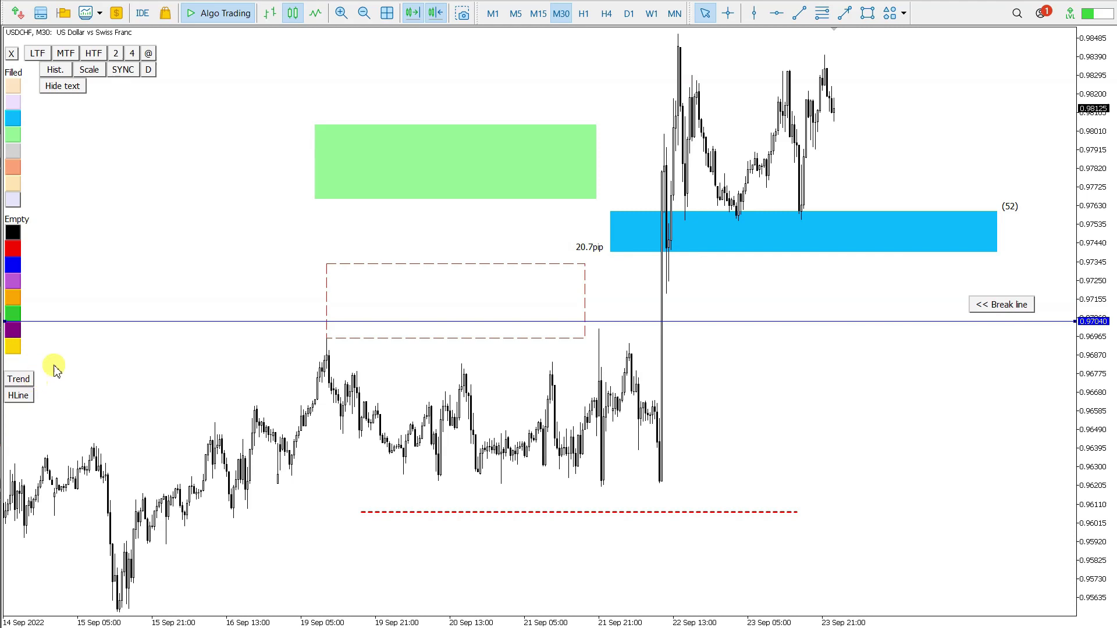
{"action": "left_click_drag", "start_coordinate": [642, 321], "coordinate": [679, 557]}
{"action": "left_click", "coordinate": [679, 556]}
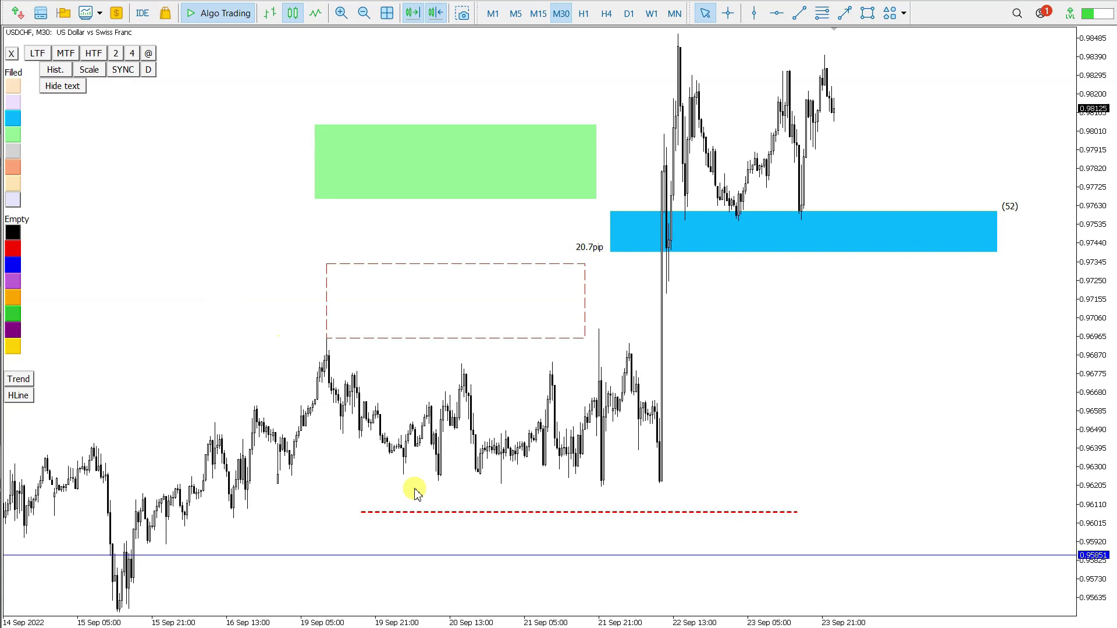
- Recolour the dashed trendline bright red
{"action": "left_click", "coordinate": [445, 512]}
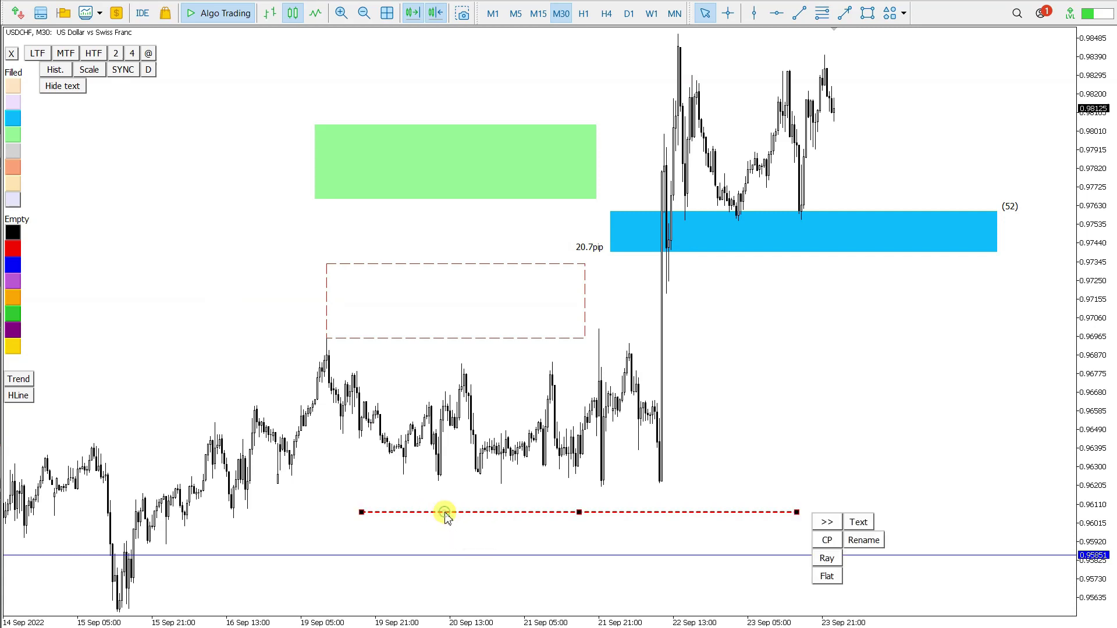
{"action": "left_click", "coordinate": [14, 250]}
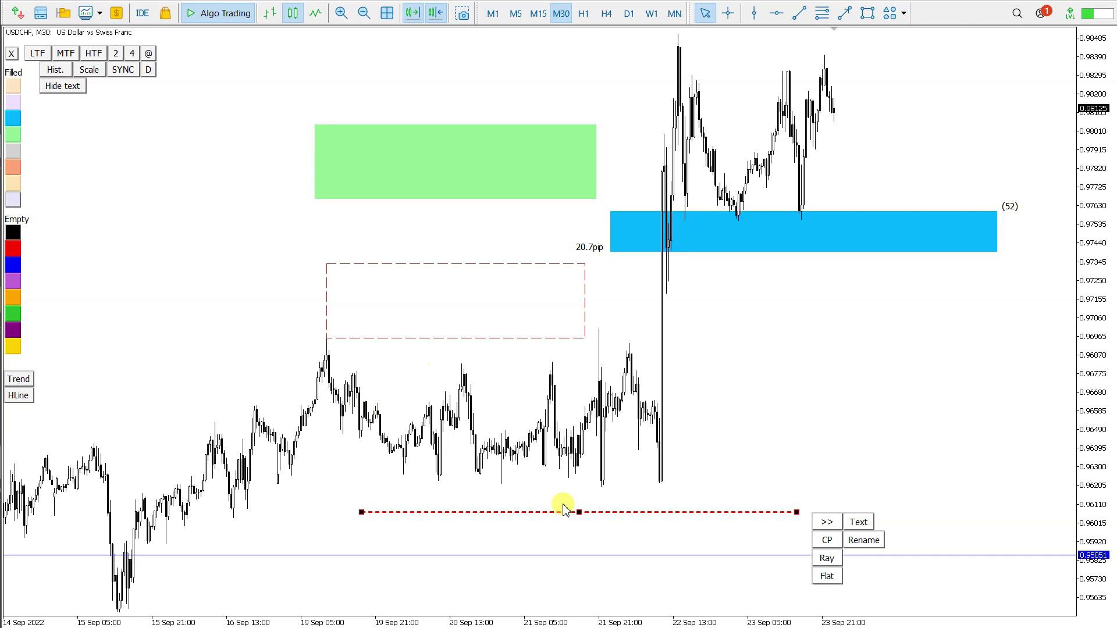
{"action": "left_click", "coordinate": [617, 563]}
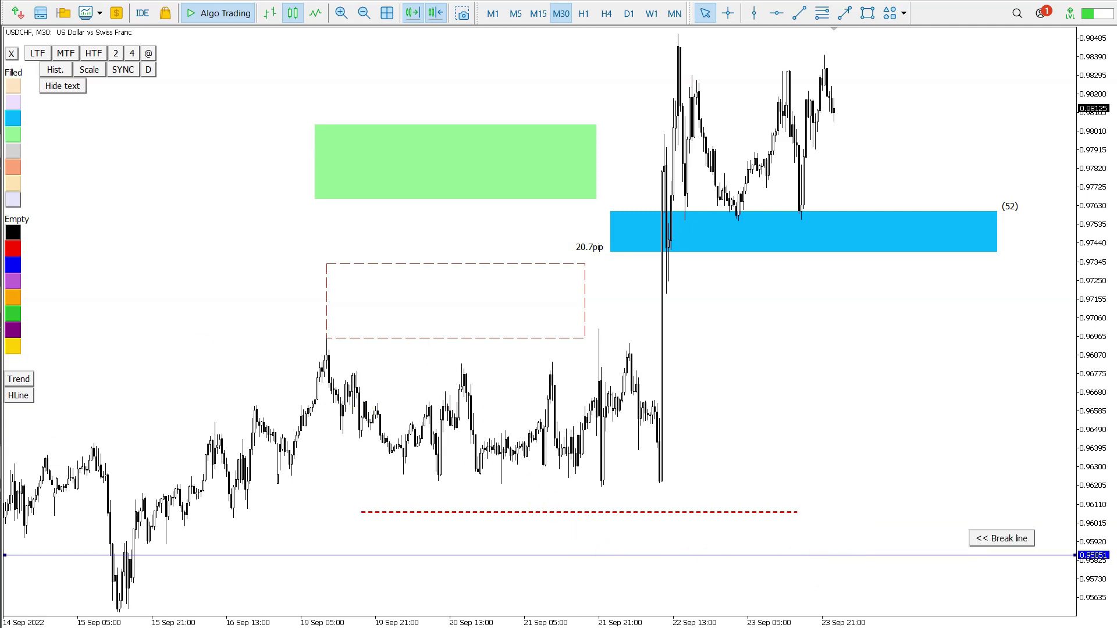
- Make the 0.95851 horizontal line a thick dark-blue dashed line at width 4
{"action": "left_click", "coordinate": [13, 120]}
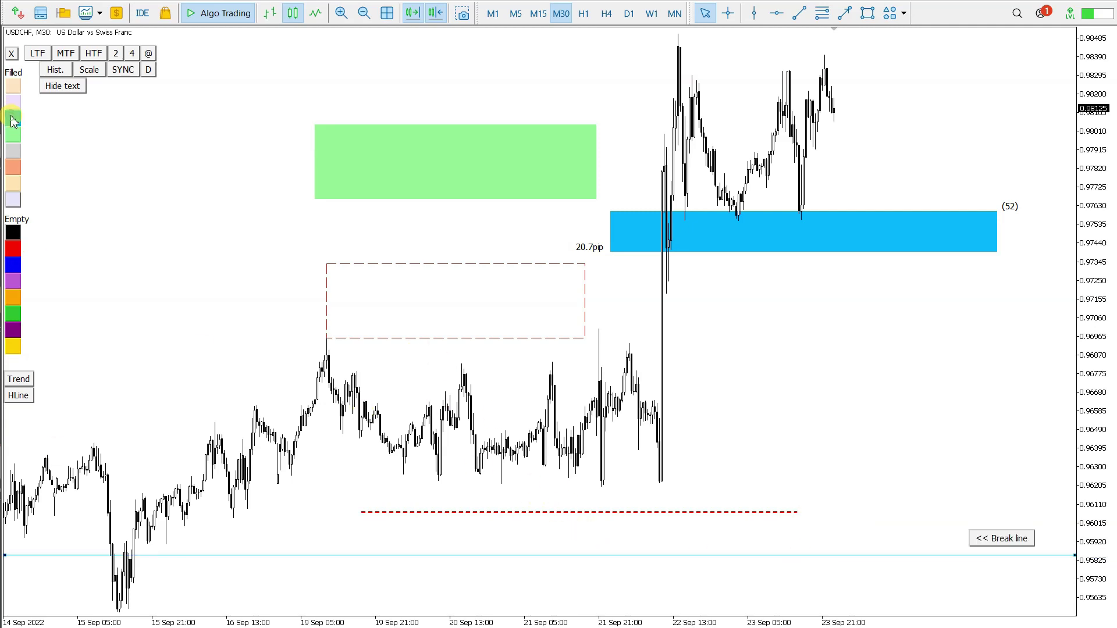
{"action": "left_click", "coordinate": [13, 104]}
{"action": "left_click", "coordinate": [13, 138]}
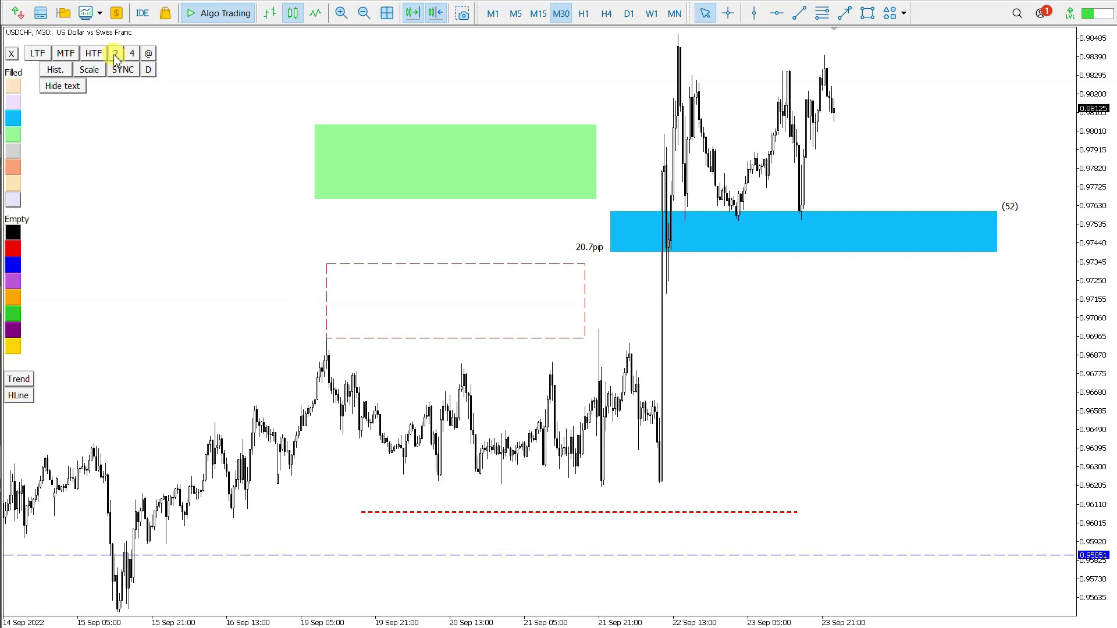
{"action": "left_click", "coordinate": [402, 557]}
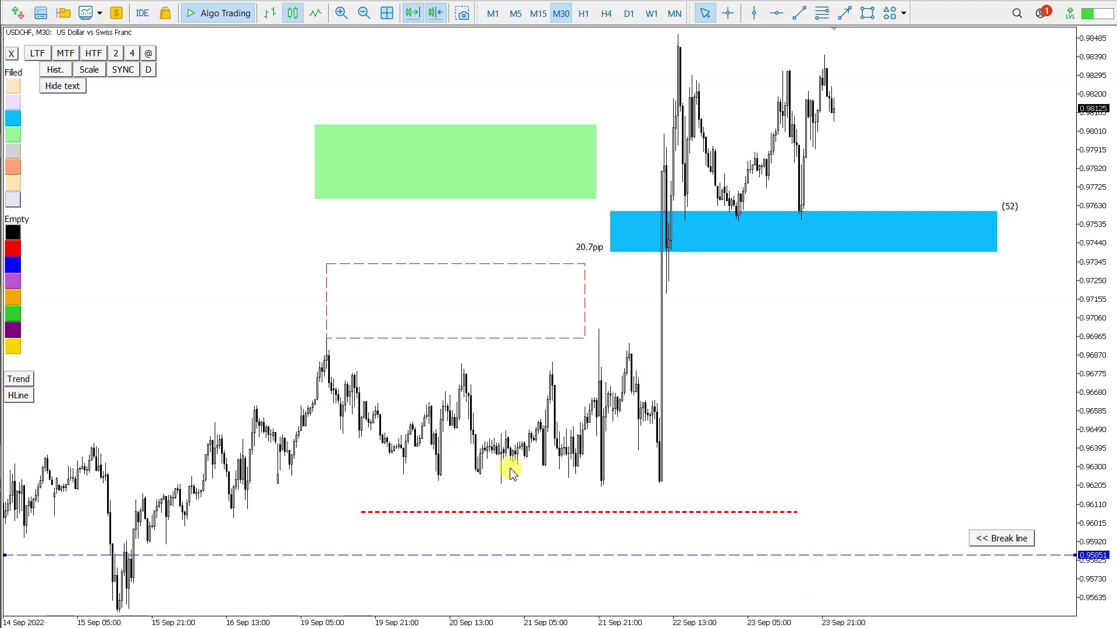
{"action": "left_click", "coordinate": [132, 54]}
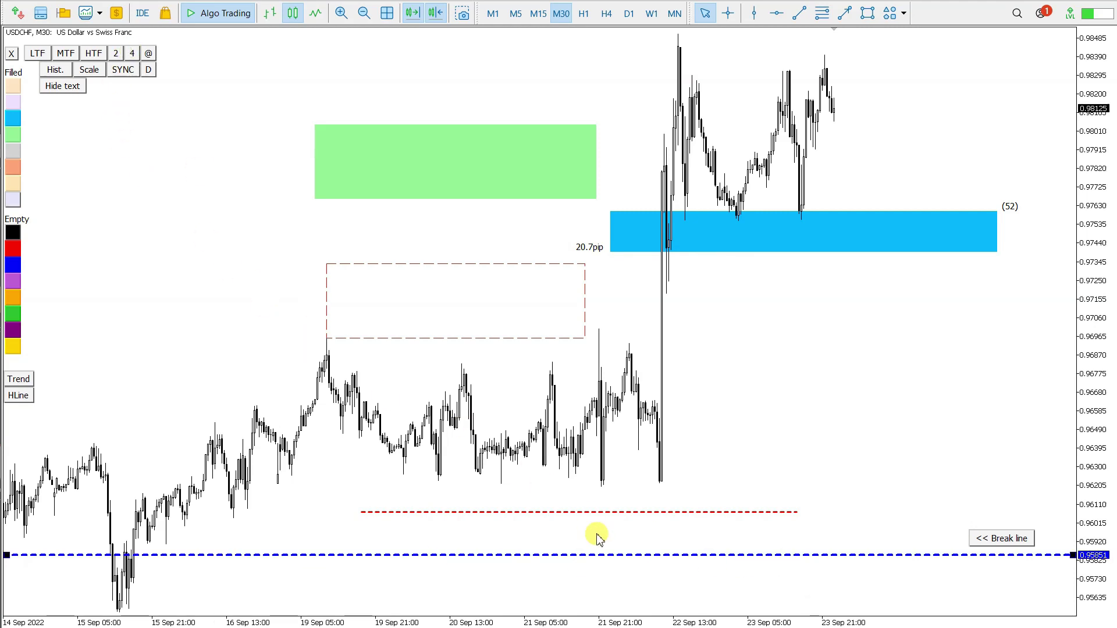
- Open the Trading box indicator settings from the chart's Indicator List
{"action": "right_click", "coordinate": [228, 266]}
{"action": "left_click", "coordinate": [307, 350]}
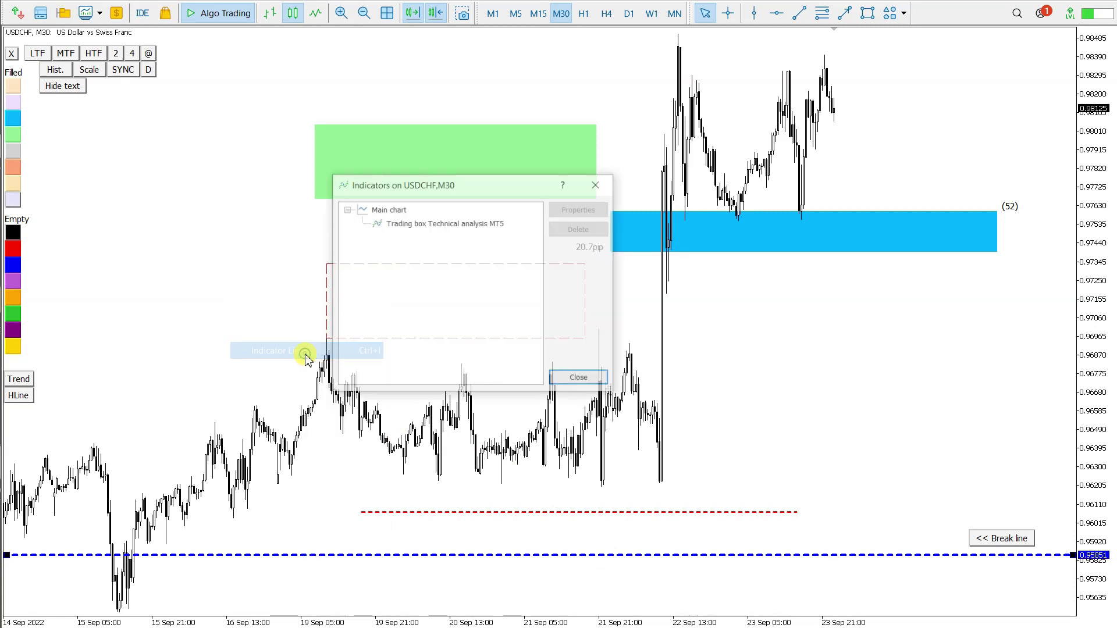
{"action": "double_click", "coordinate": [422, 230]}
{"action": "scroll", "coordinate": [462, 309], "scroll_direction": "down", "scroll_amount": 10}
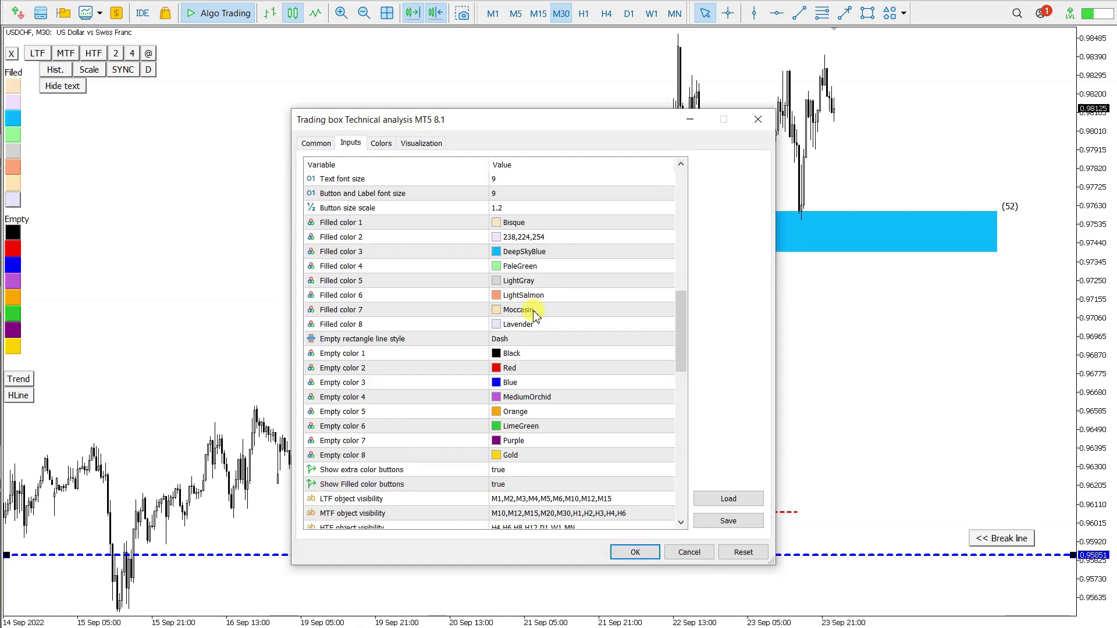
{"action": "scroll", "coordinate": [531, 324], "scroll_direction": "down", "scroll_amount": 4}
{"action": "scroll", "coordinate": [512, 317], "scroll_direction": "up", "scroll_amount": 8}
- Set line-width button 1 to 1 and button 2 to 5, then apply
{"action": "left_click", "coordinate": [508, 313]}
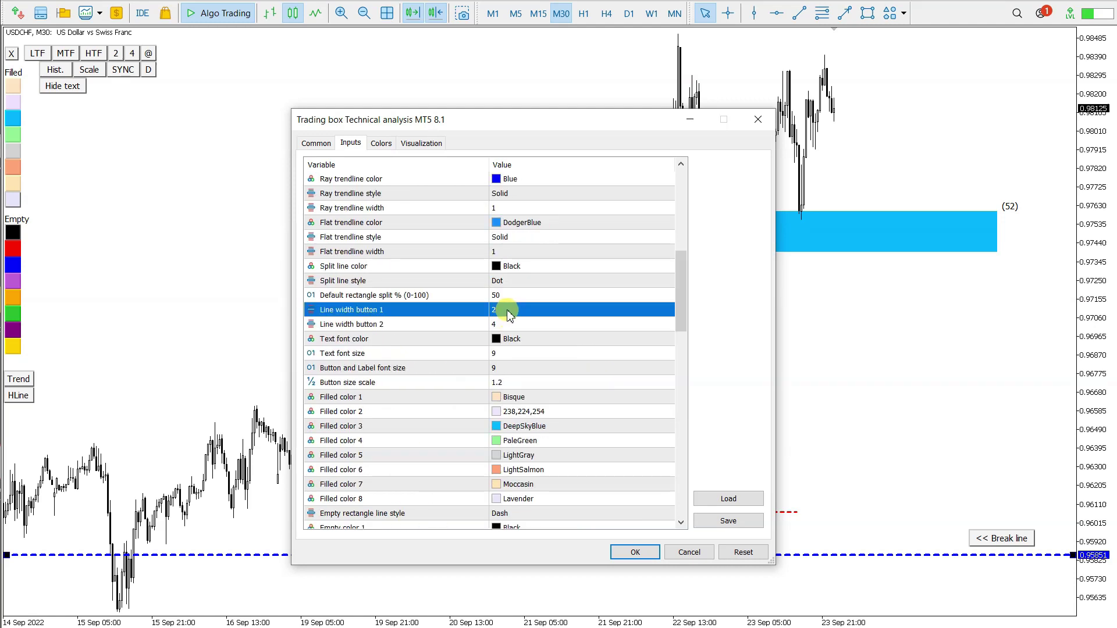
{"action": "left_click", "coordinate": [507, 313]}
{"action": "left_click", "coordinate": [664, 311]}
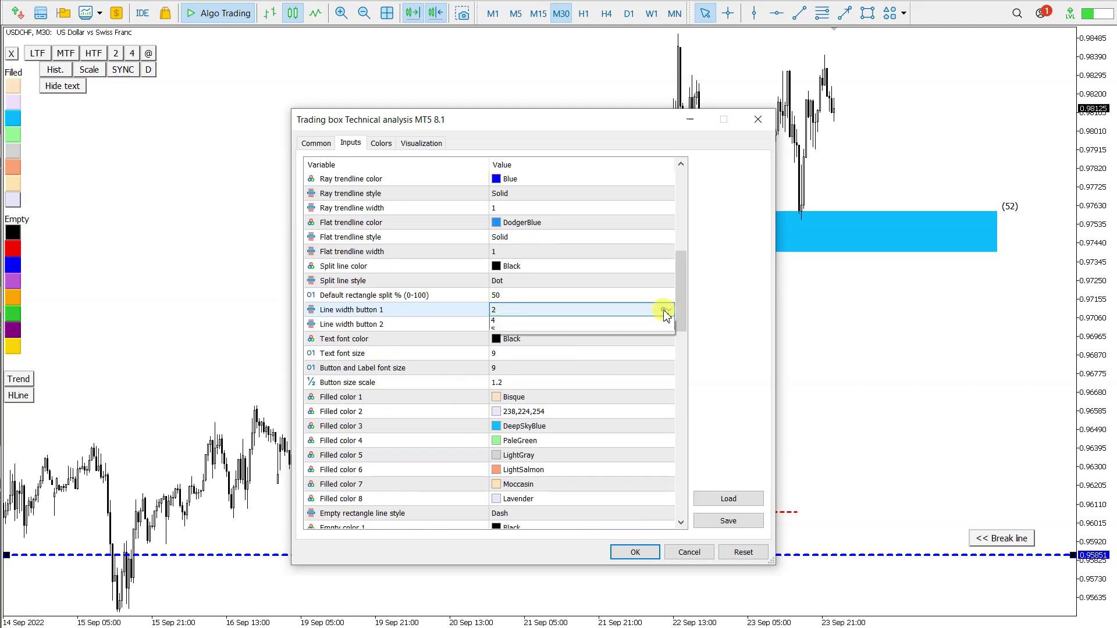
{"action": "left_click", "coordinate": [579, 318]}
{"action": "left_click", "coordinate": [552, 327]}
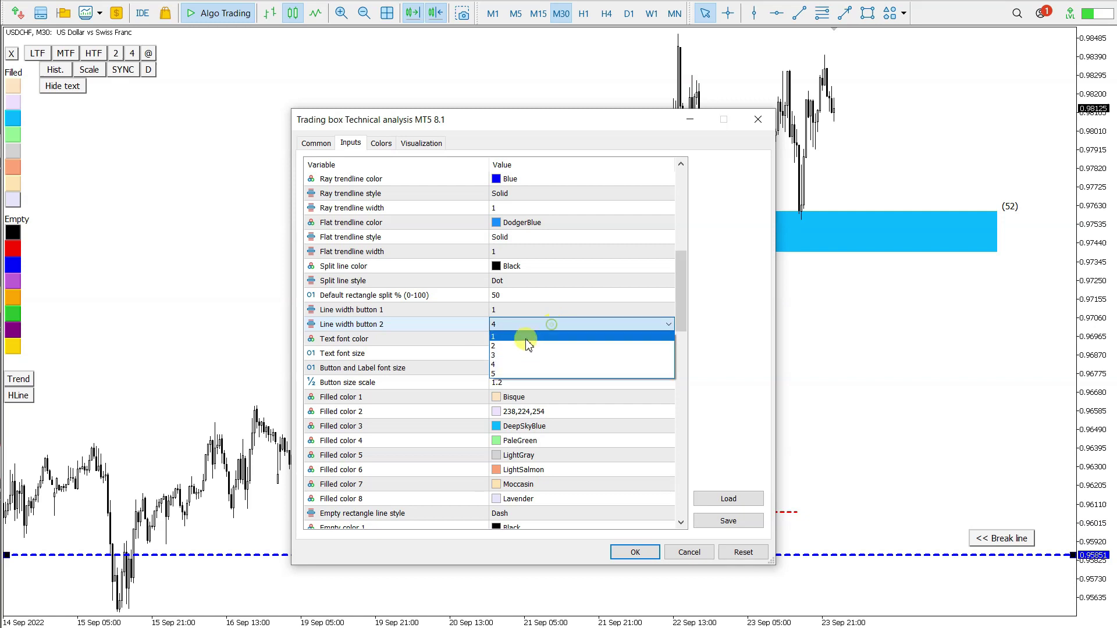
{"action": "left_click", "coordinate": [525, 373]}
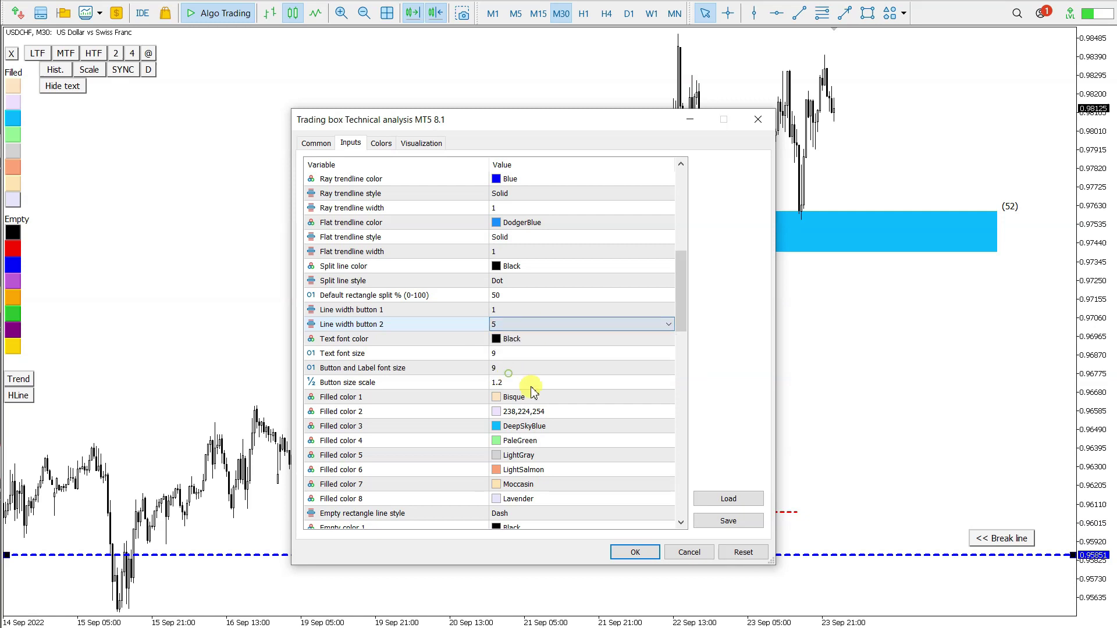
{"action": "left_click", "coordinate": [631, 552]}
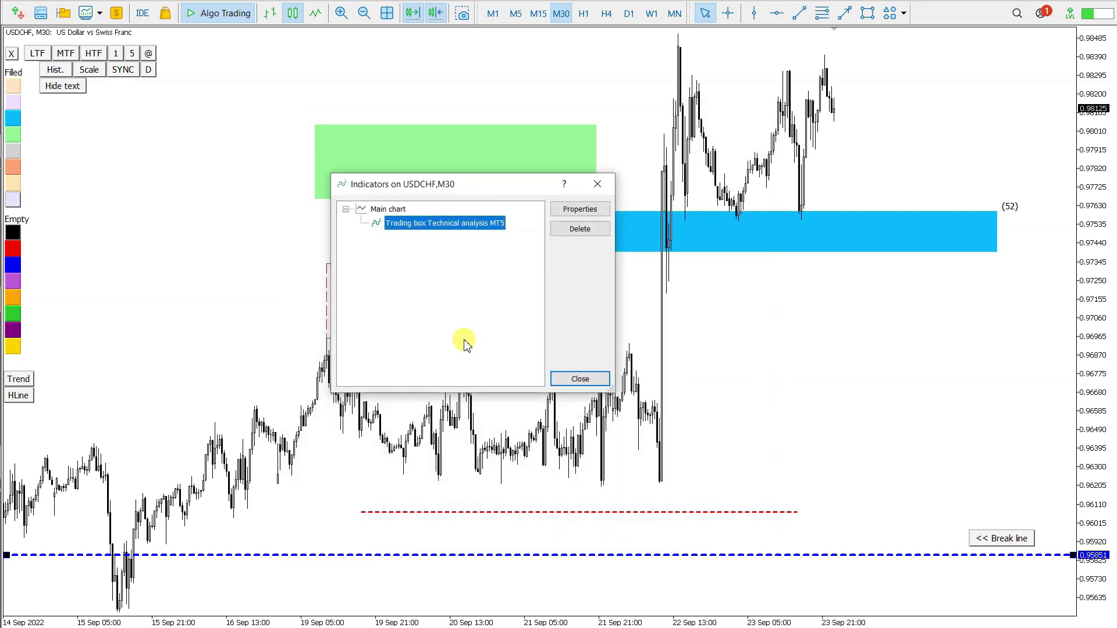
{"action": "left_click", "coordinate": [580, 379]}
- Thin the blue line to width 1; give the red dashed rectangle width 5 and move it left
{"action": "left_click", "coordinate": [611, 556]}
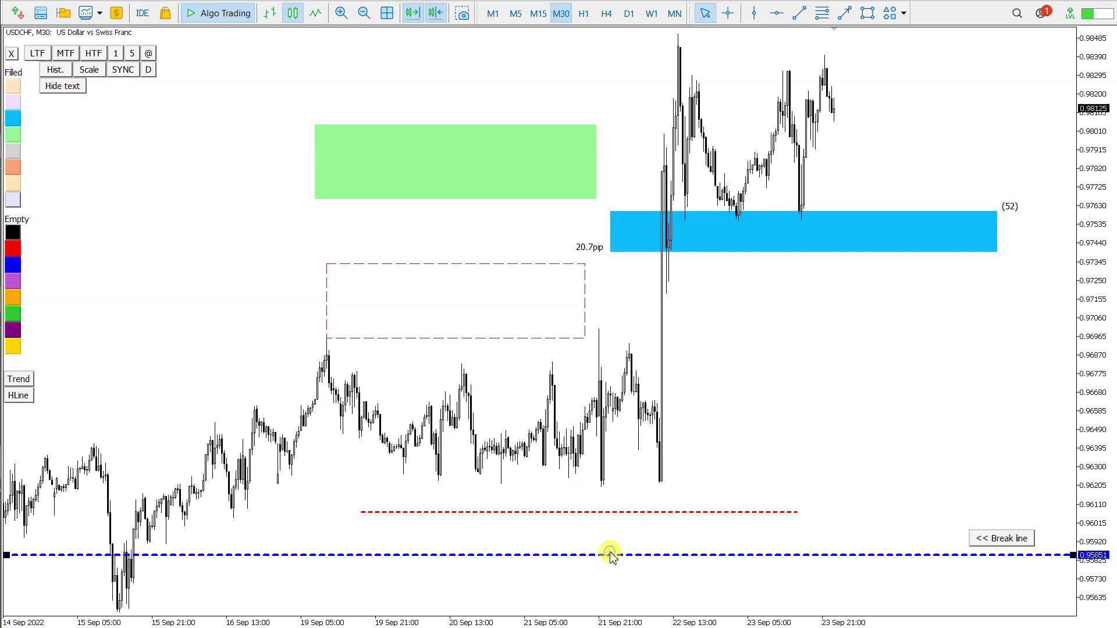
{"action": "left_click", "coordinate": [114, 54]}
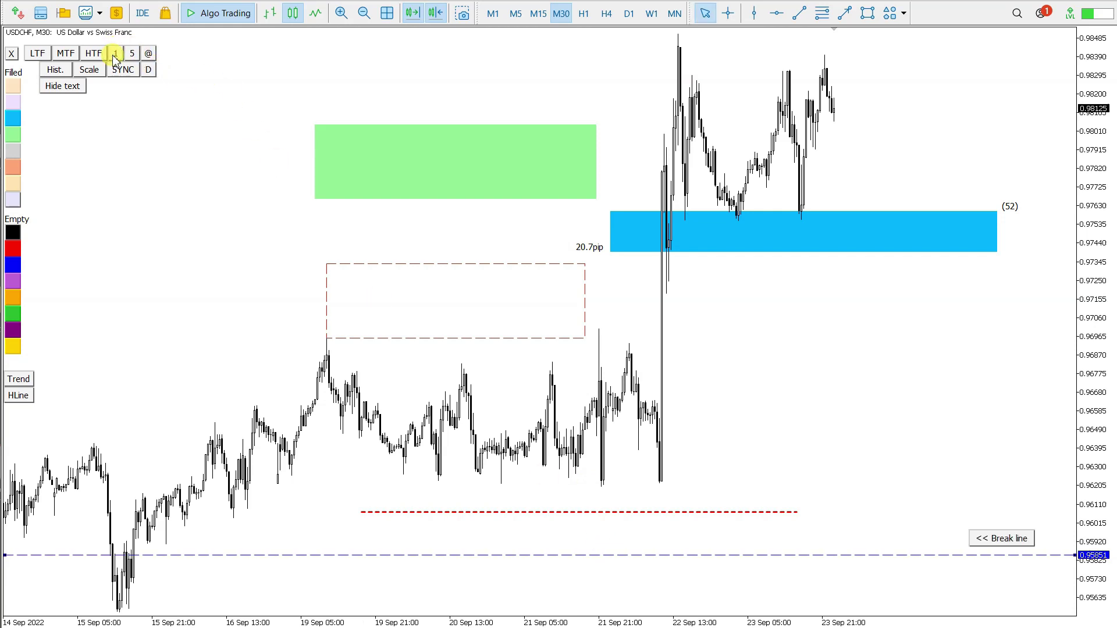
{"action": "left_click", "coordinate": [583, 339]}
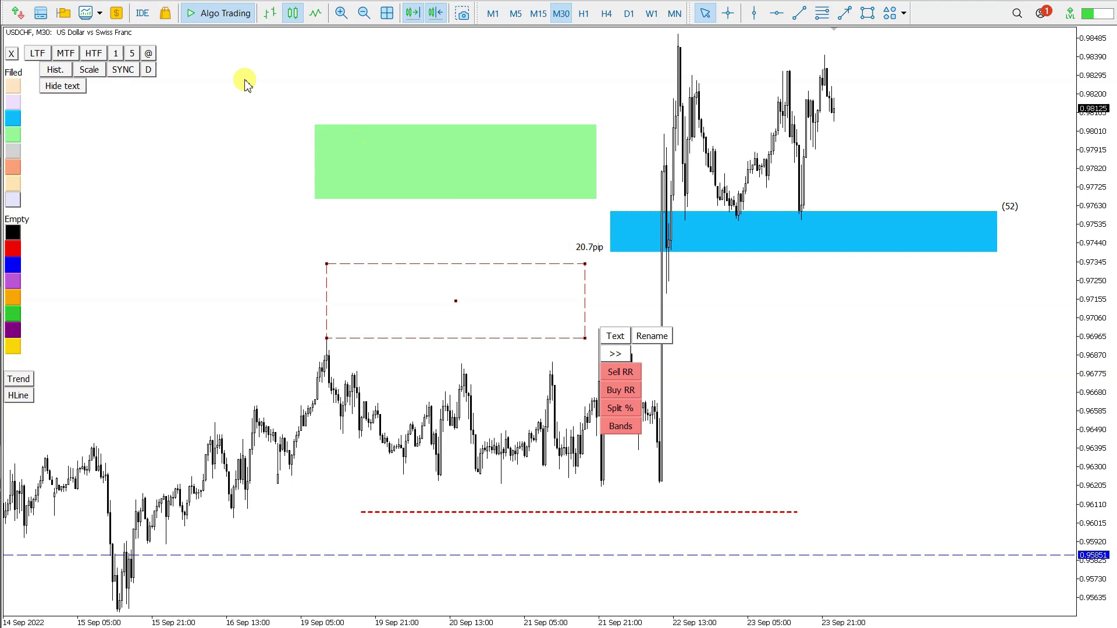
{"action": "left_click", "coordinate": [134, 53]}
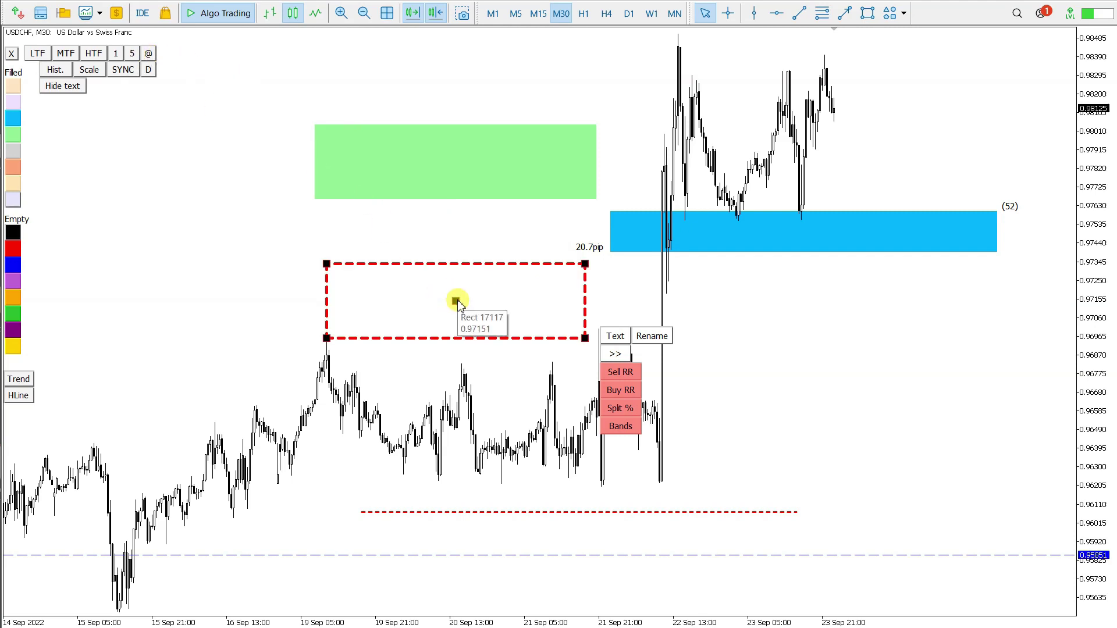
{"action": "left_click", "coordinate": [457, 302]}
{"action": "left_click", "coordinate": [457, 302]}
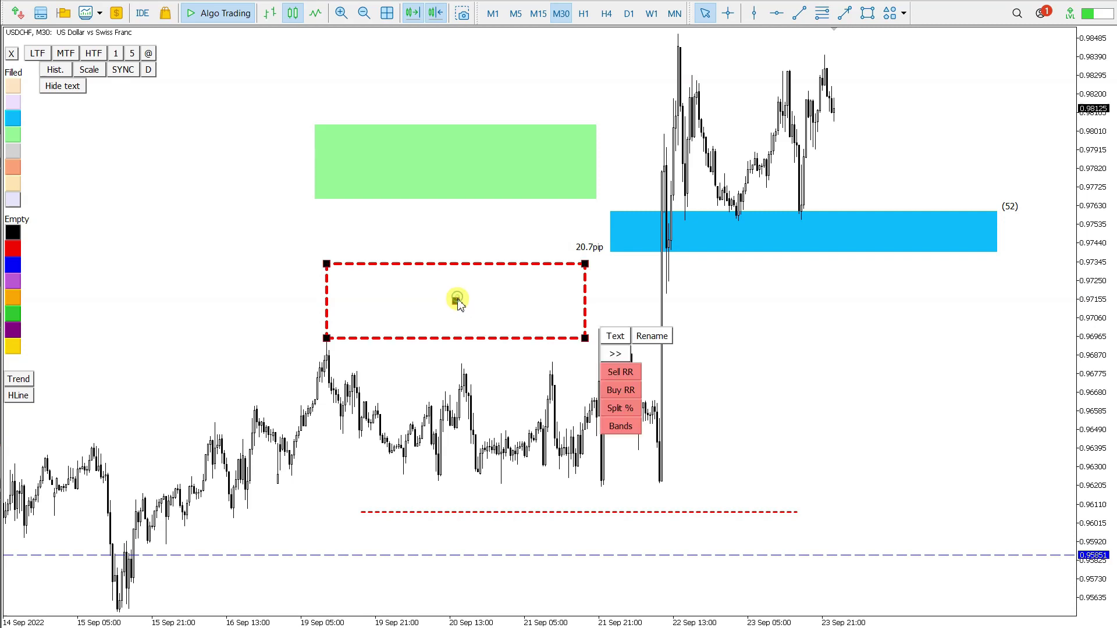
{"action": "left_click_drag", "start_coordinate": [457, 301], "coordinate": [226, 278]}
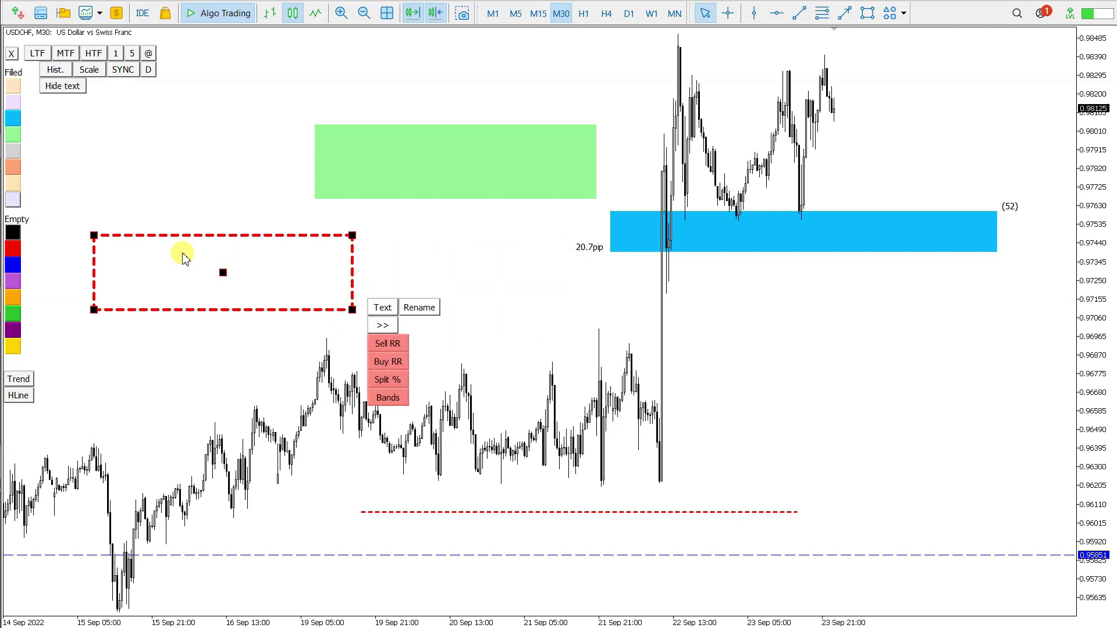
- Label the dashed rectangle 'Rect 17117' at its top-left and top-right corners
{"action": "left_click", "coordinate": [383, 309]}
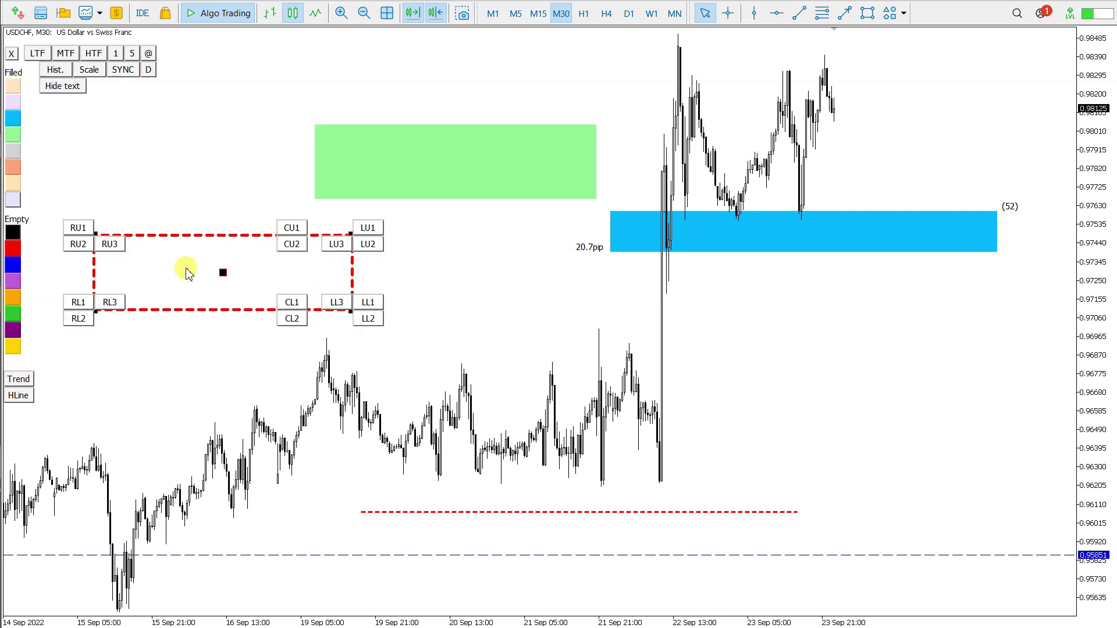
{"action": "left_click", "coordinate": [114, 243]}
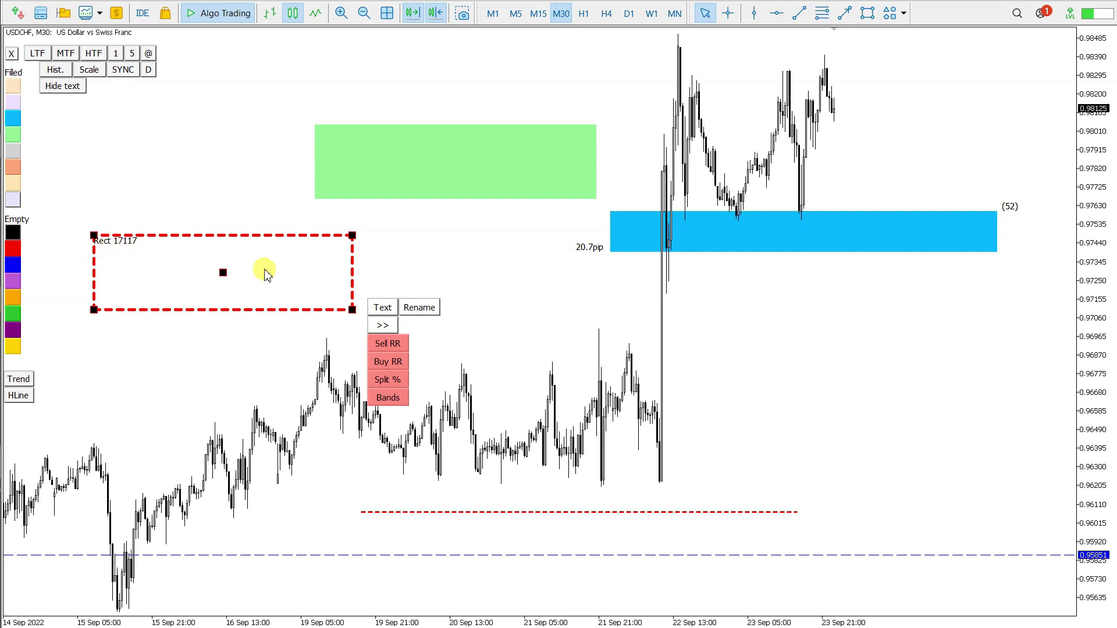
{"action": "left_click", "coordinate": [384, 309]}
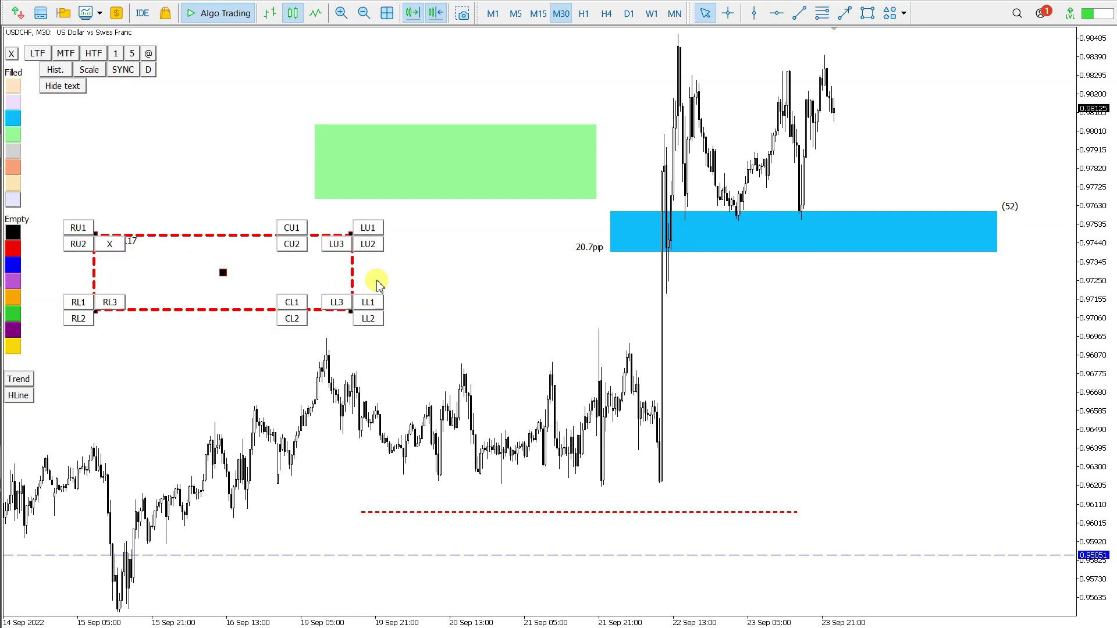
{"action": "left_click", "coordinate": [373, 245]}
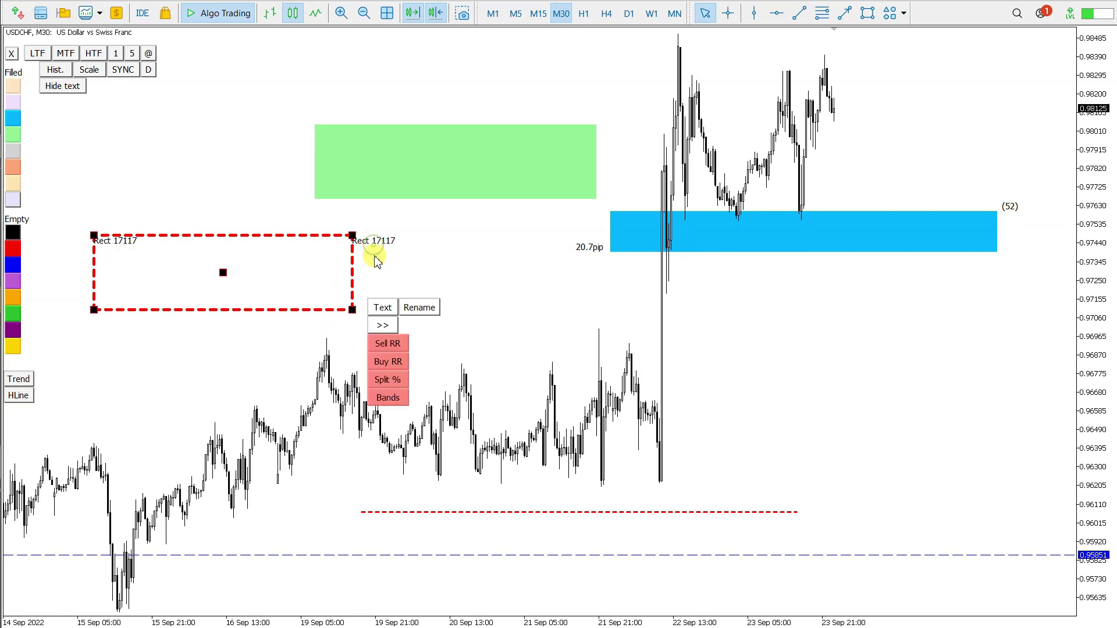
{"action": "left_click", "coordinate": [118, 53]}
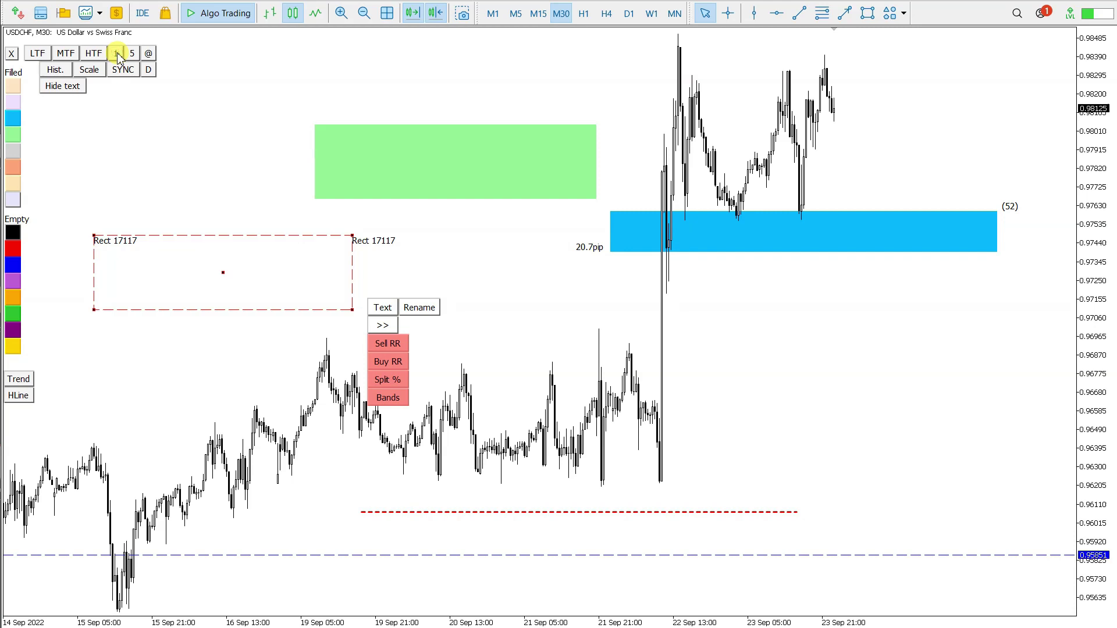
{"action": "left_click", "coordinate": [226, 276]}
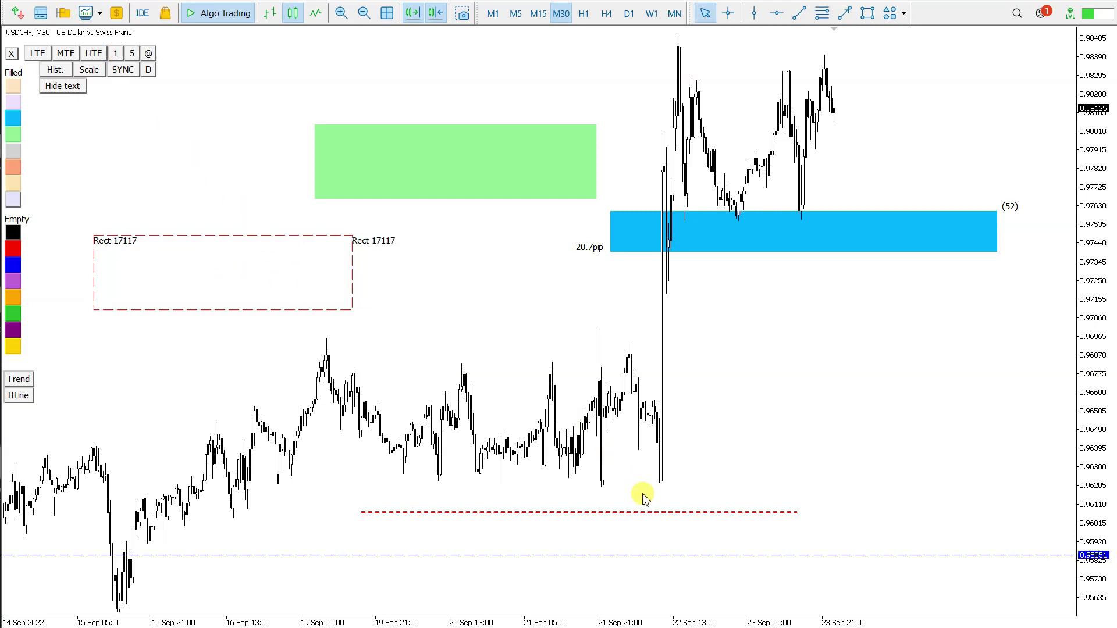
- Label the red dashed line 'Trend 3564' at its centre, then deselect it
{"action": "left_click", "coordinate": [654, 513]}
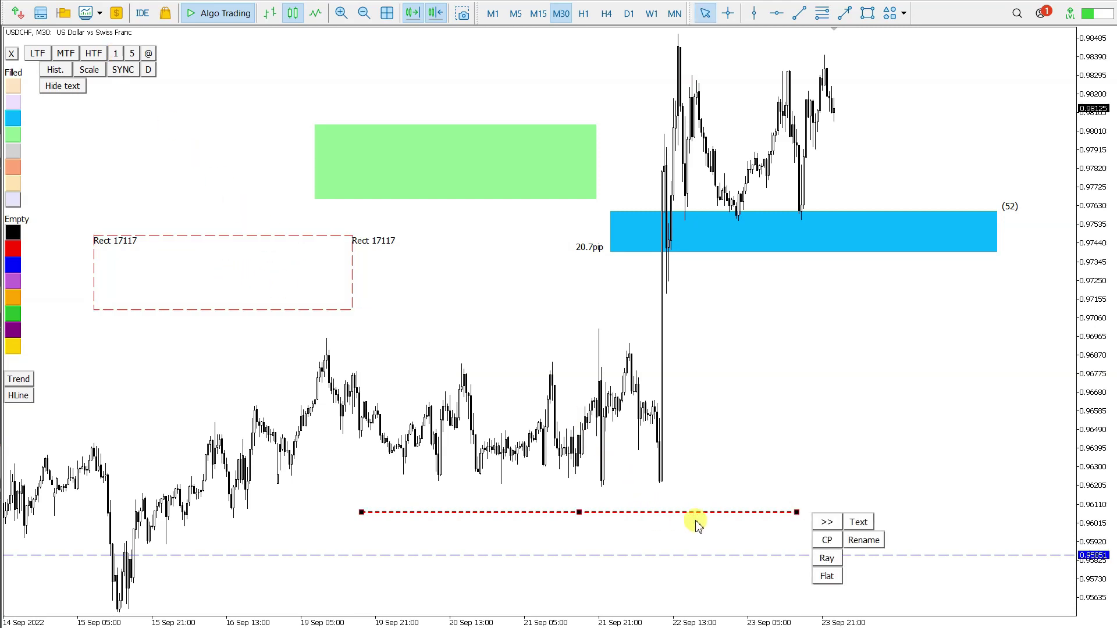
{"action": "left_click", "coordinate": [859, 522]}
{"action": "left_click", "coordinate": [605, 529]}
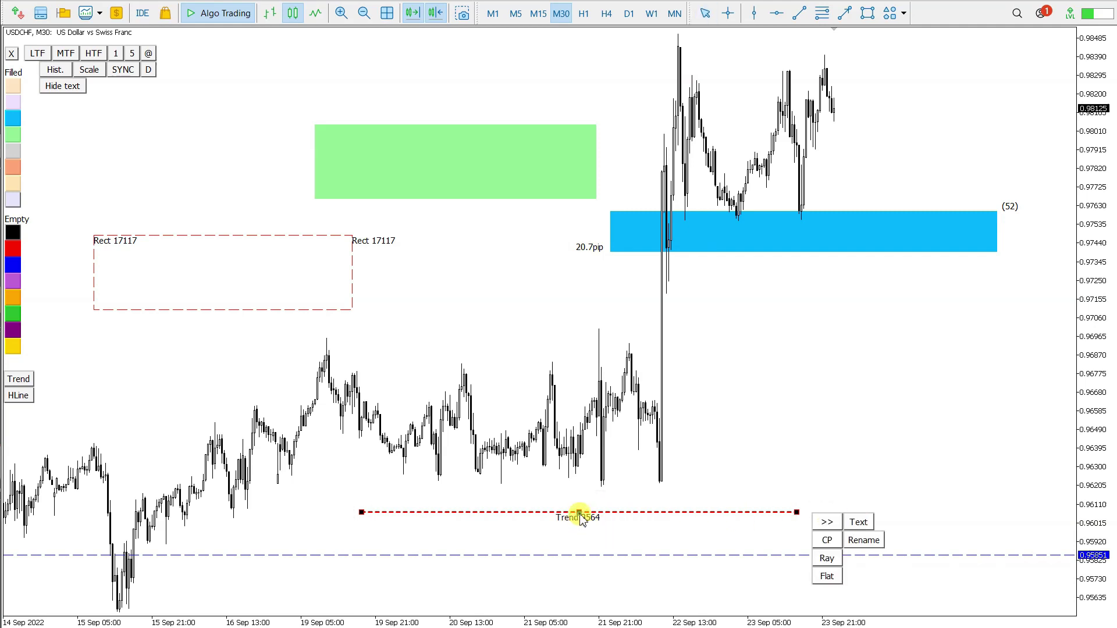
{"action": "left_click", "coordinate": [580, 515]}
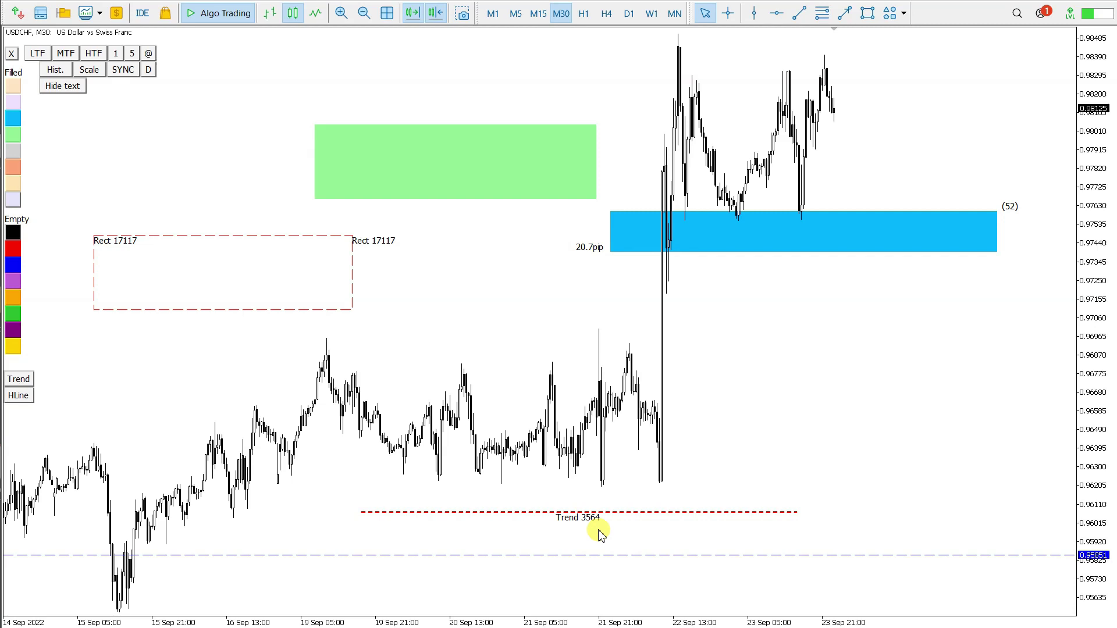
- In the Trading box indicator settings, set label text font size 11 and font colour Blue
{"action": "right_click", "coordinate": [456, 217]}
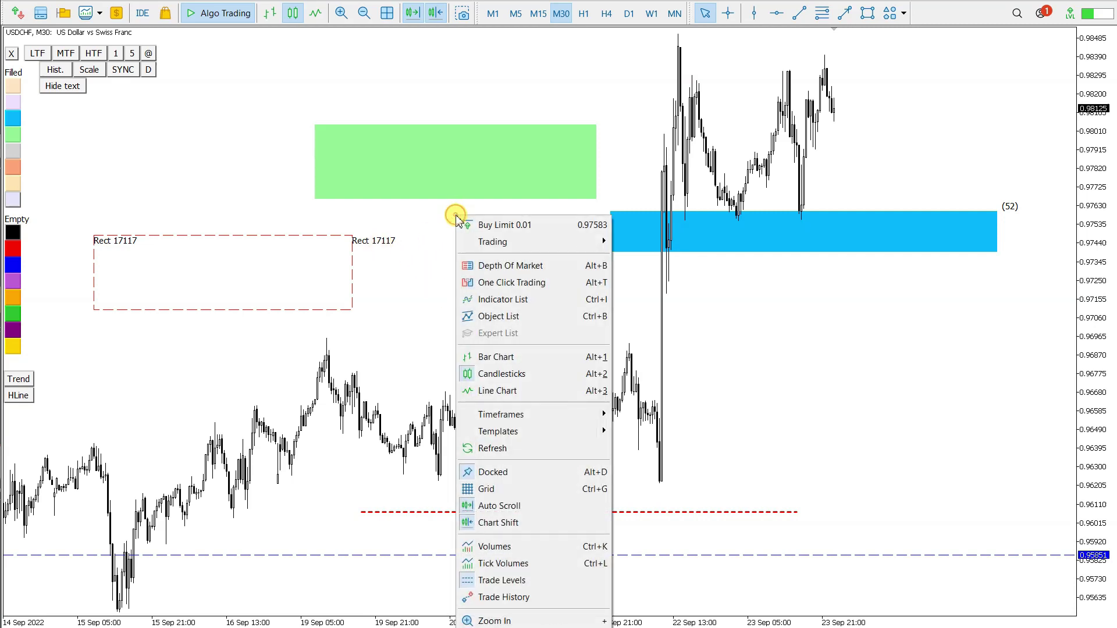
{"action": "left_click", "coordinate": [503, 299]}
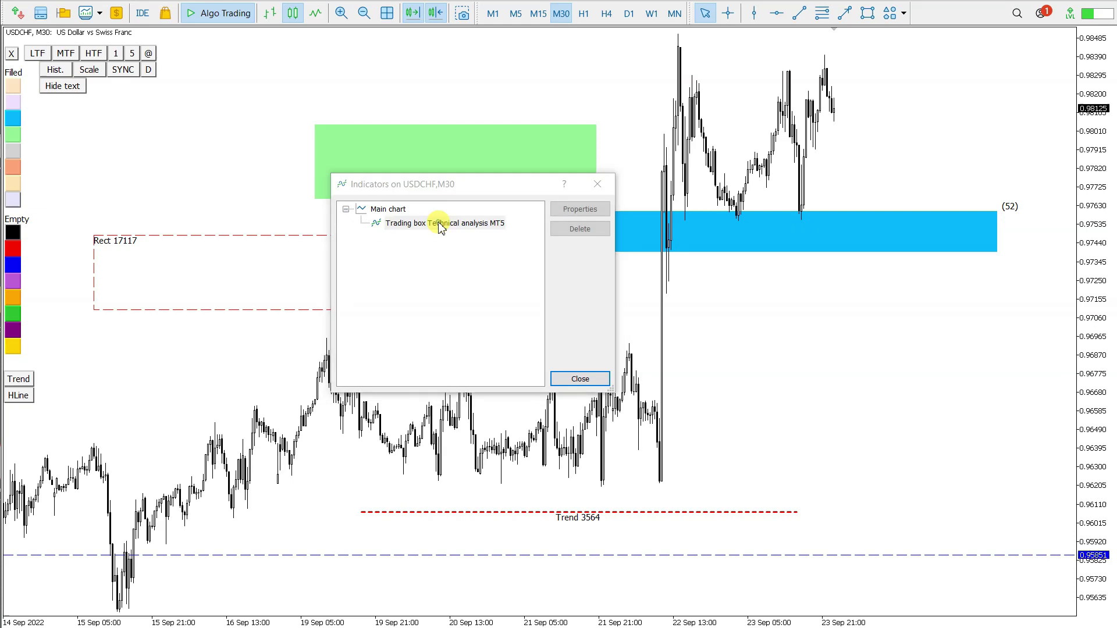
{"action": "double_click", "coordinate": [440, 225]}
{"action": "scroll", "coordinate": [527, 256], "scroll_direction": "down", "scroll_amount": 12}
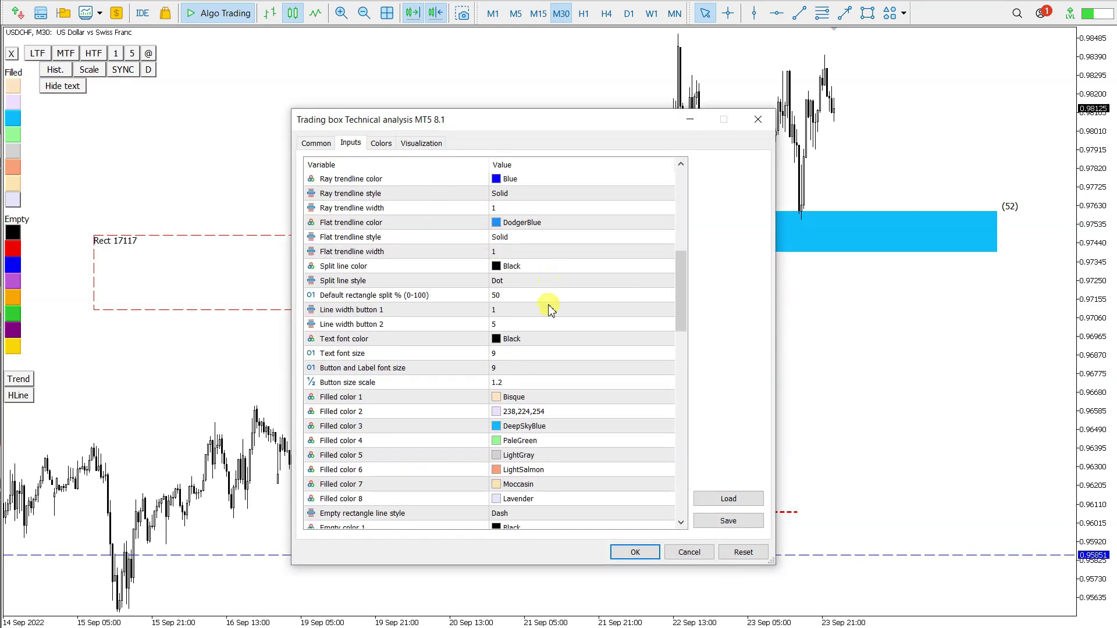
{"action": "left_click", "coordinate": [356, 354]}
{"action": "left_click", "coordinate": [493, 354]}
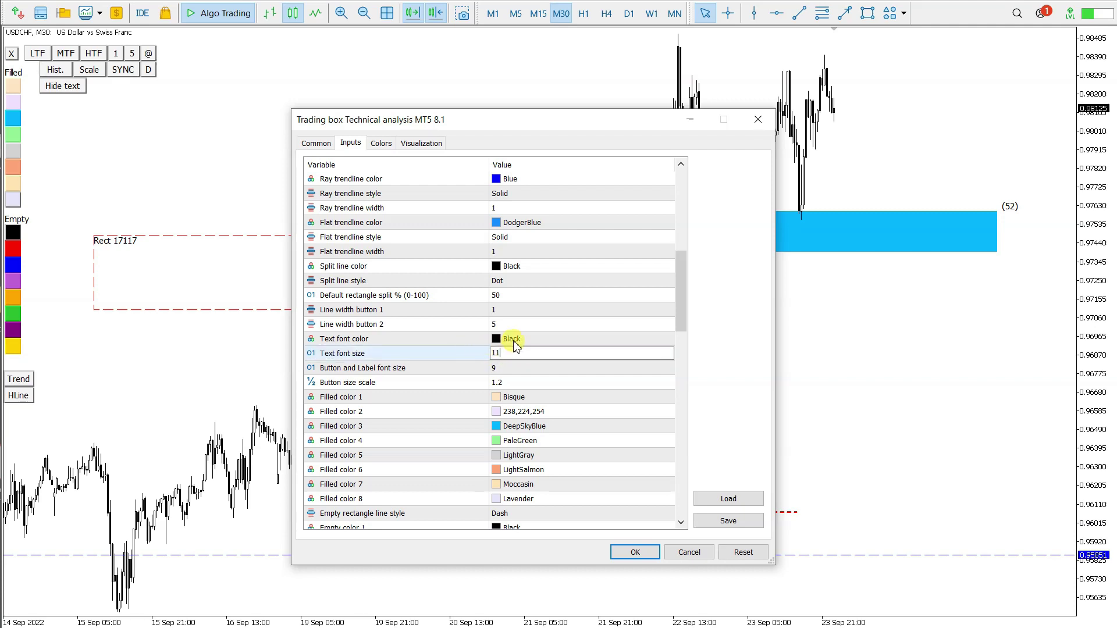
{"action": "left_click", "coordinate": [519, 342]}
{"action": "left_click", "coordinate": [527, 339]}
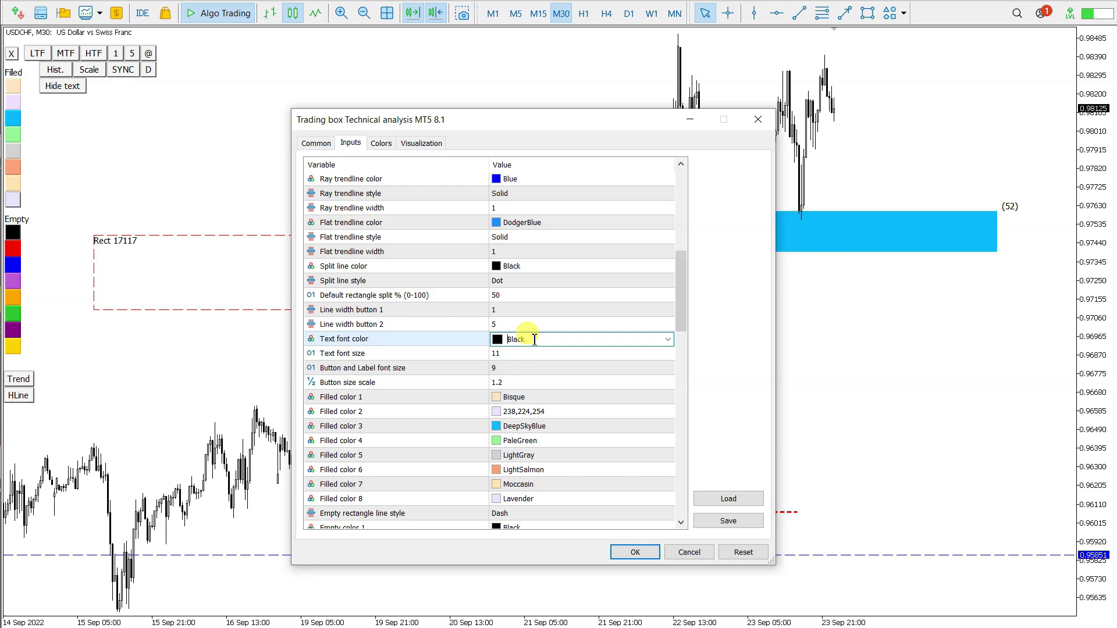
{"action": "left_click", "coordinate": [665, 339]}
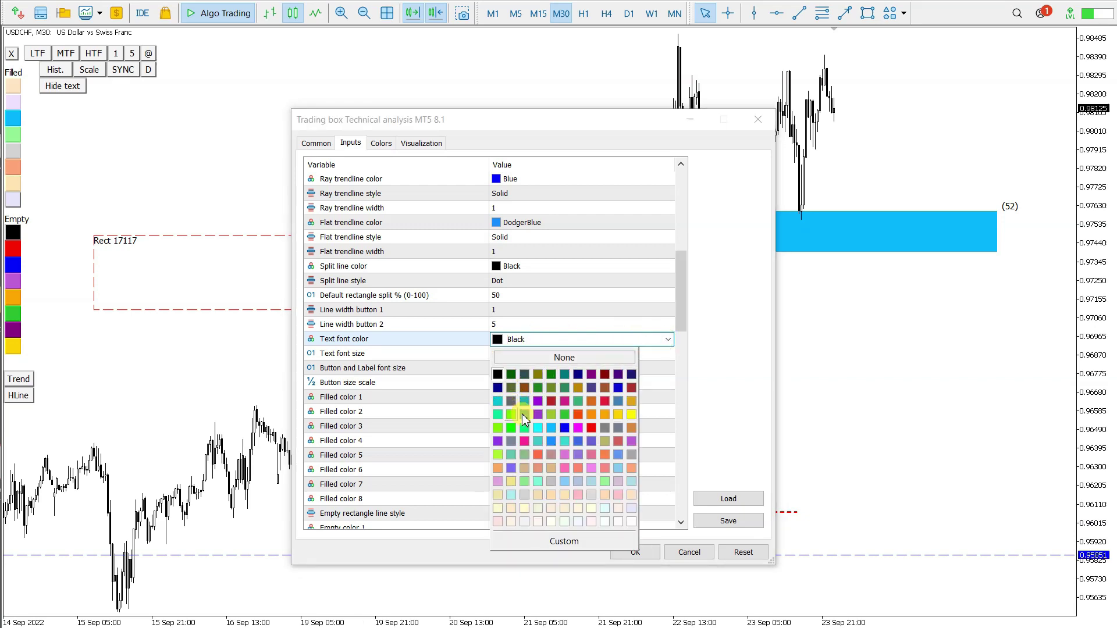
{"action": "left_click", "coordinate": [565, 429]}
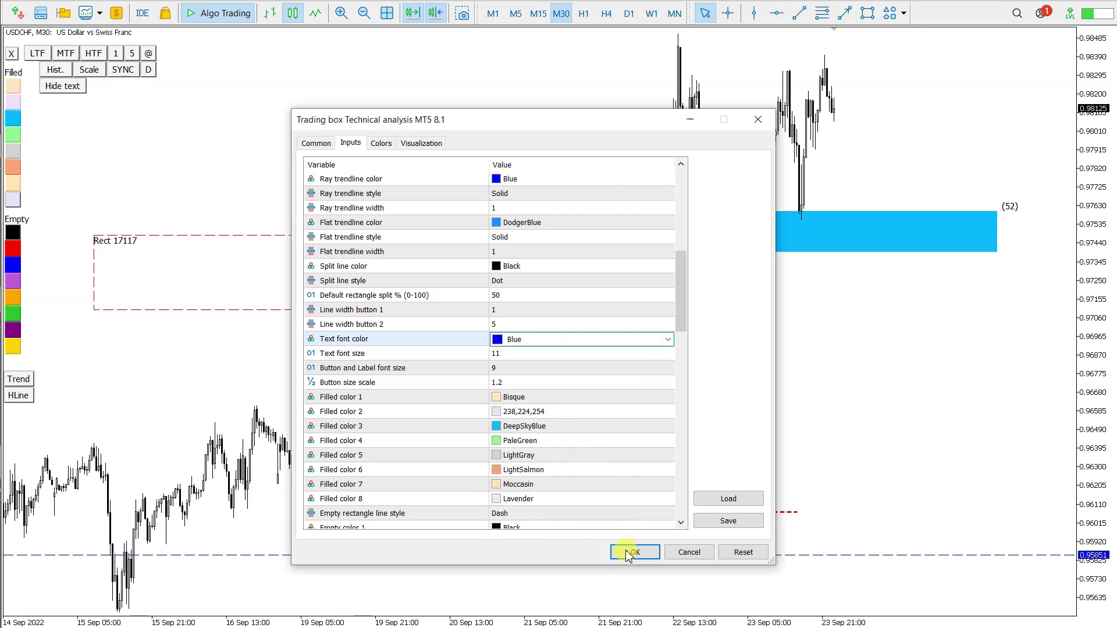
{"action": "left_click", "coordinate": [635, 552]}
{"action": "left_click", "coordinate": [580, 378]}
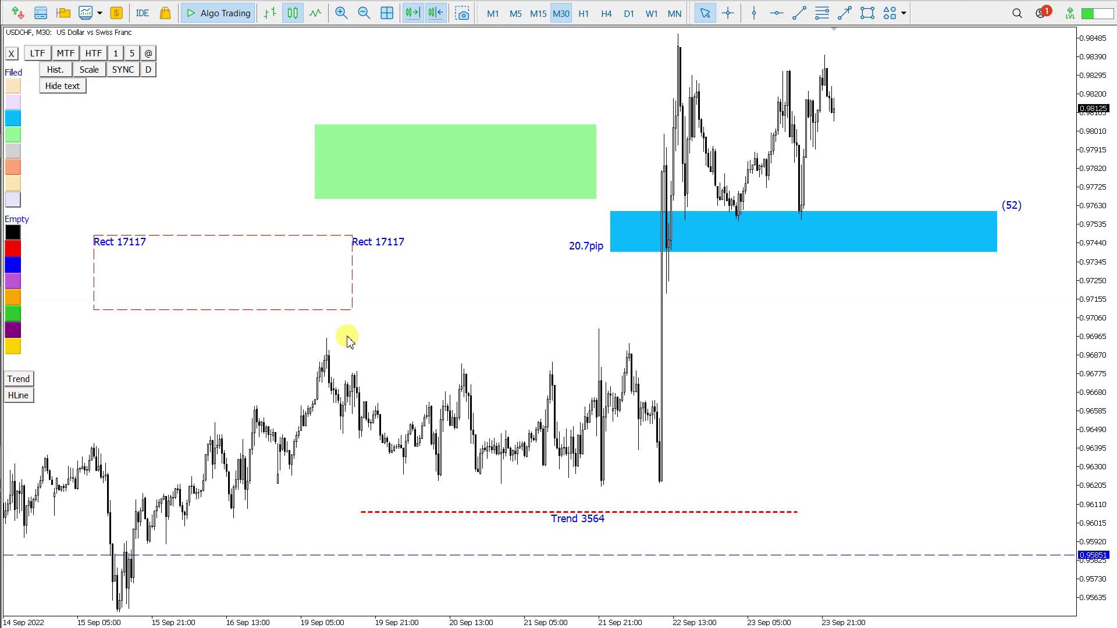
- Rename the dashed rectangle to the 'SND level' preset, giving M30 SND level
{"action": "left_click", "coordinate": [351, 309]}
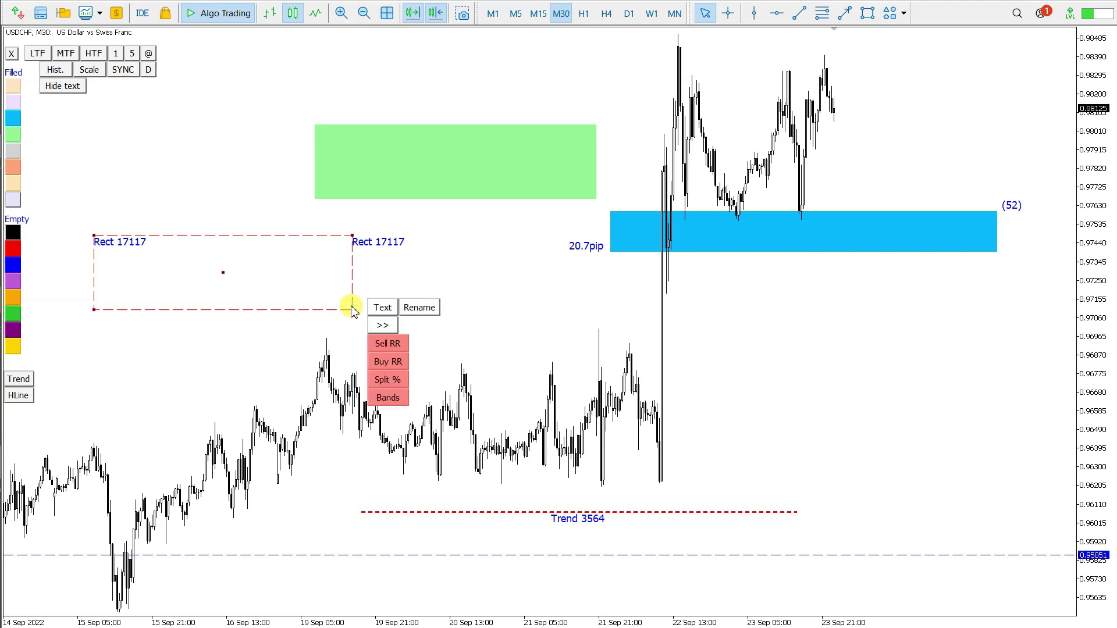
{"action": "left_click", "coordinate": [421, 308]}
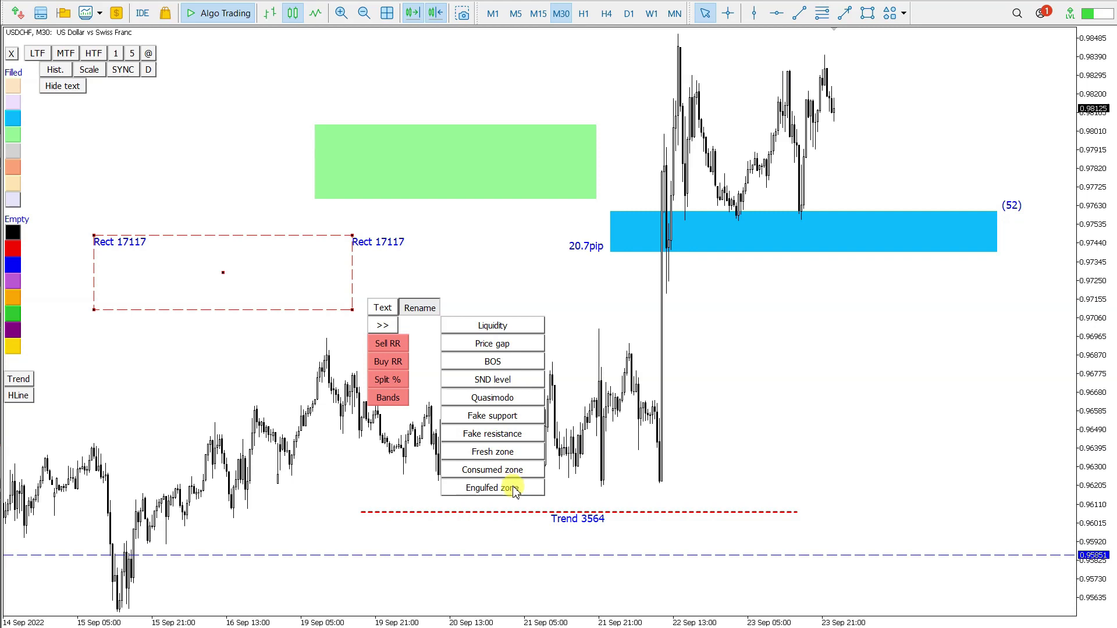
{"action": "left_click", "coordinate": [504, 384]}
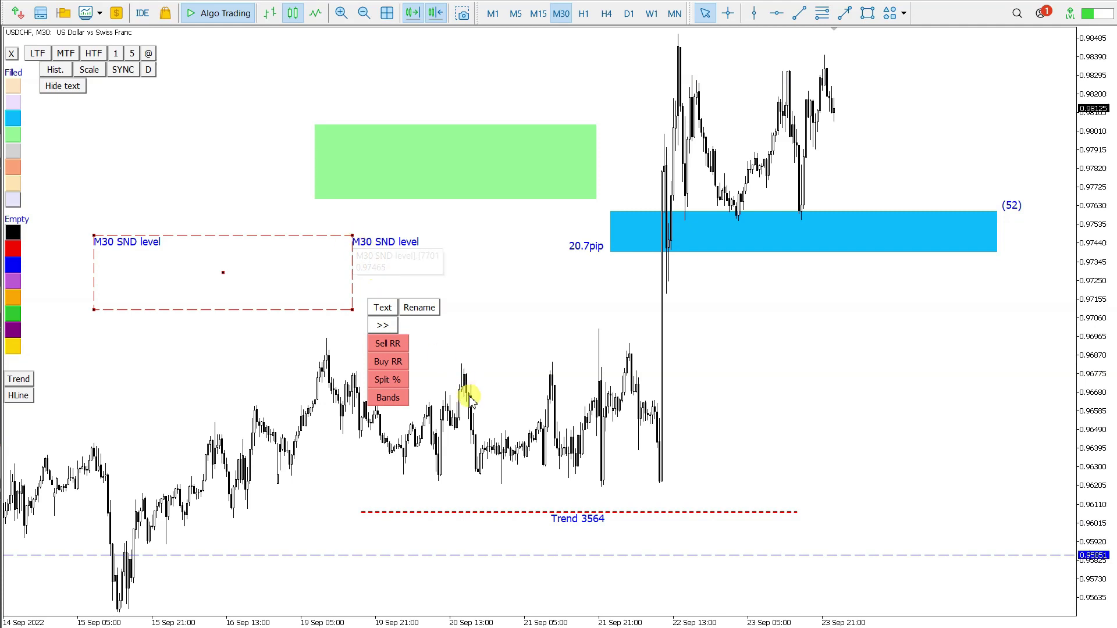
- Rename the red dashed line to the 'Fake resistance' preset, giving M30 Fake resistance
{"action": "left_click", "coordinate": [534, 512]}
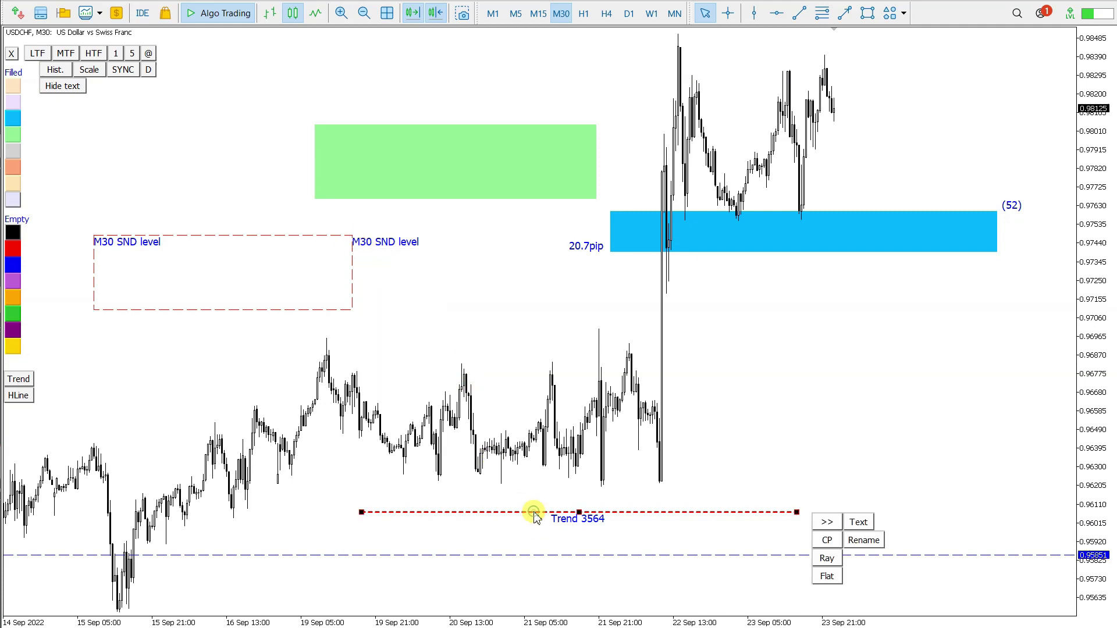
{"action": "left_click", "coordinate": [865, 541]}
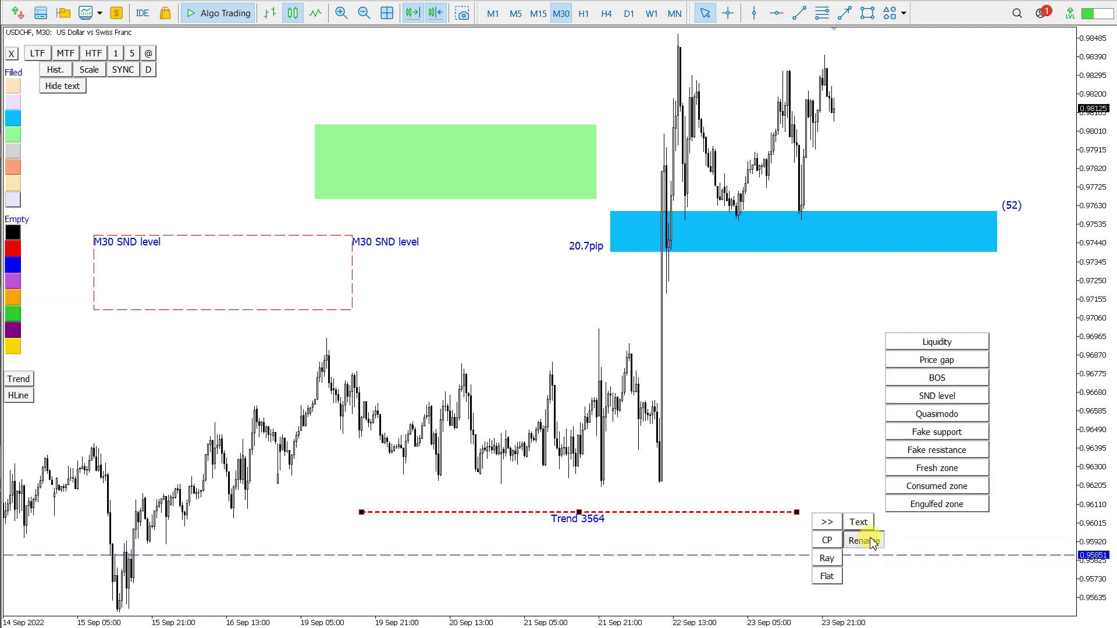
{"action": "left_click", "coordinate": [948, 452]}
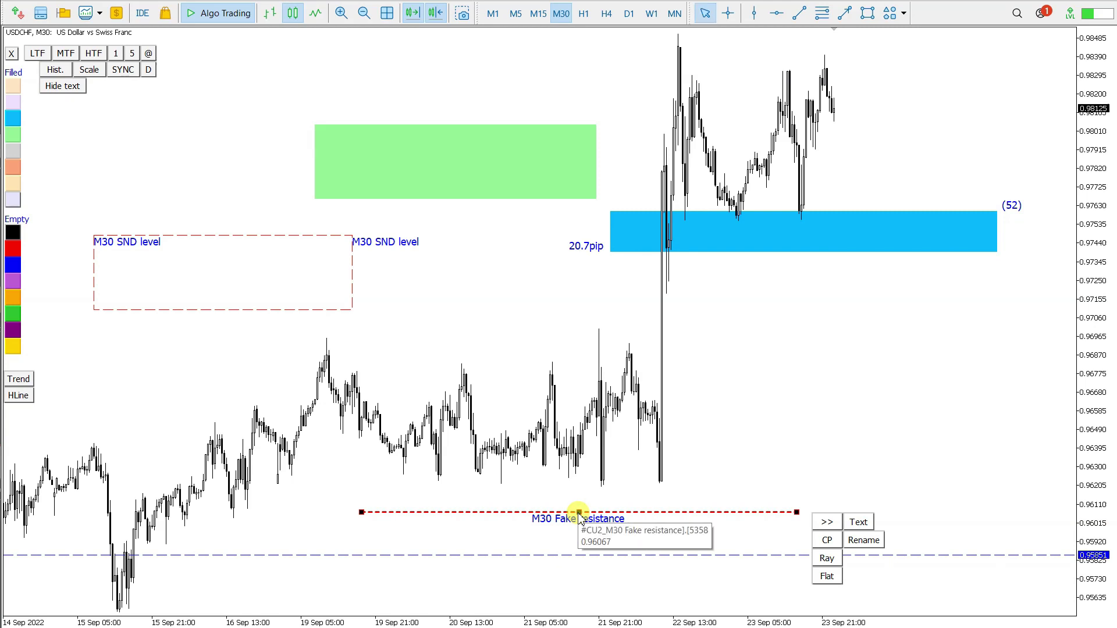
{"action": "right_click", "coordinate": [486, 313]}
- In the Trading box inputs, set Rename 3 to 'BOS 123' and Add timeframe tag to false
{"action": "left_click", "coordinate": [520, 361]}
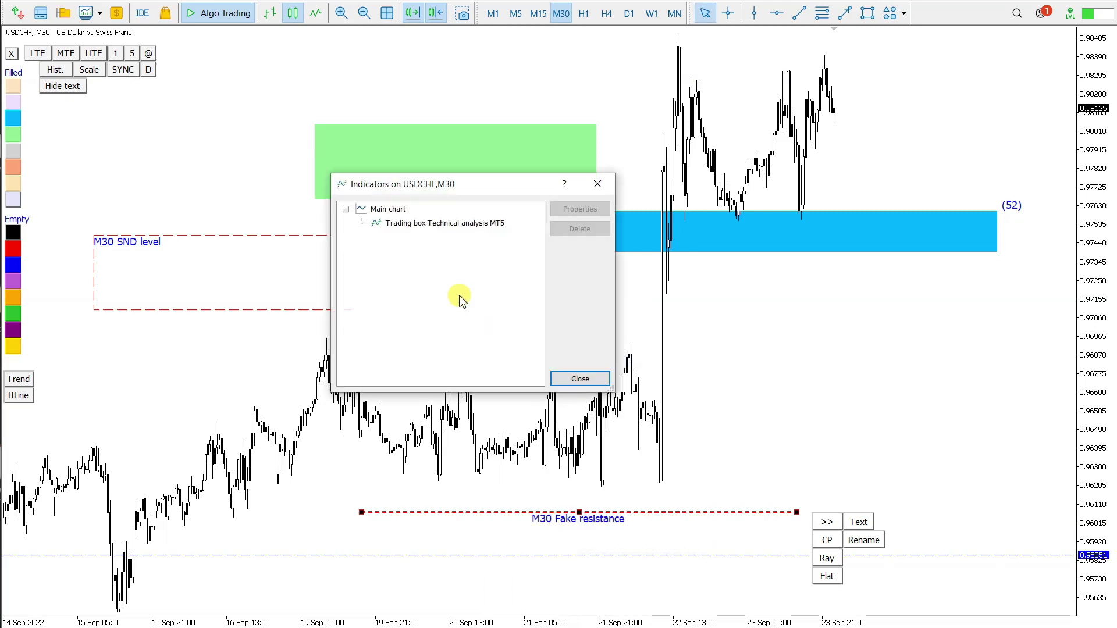
{"action": "double_click", "coordinate": [460, 222]}
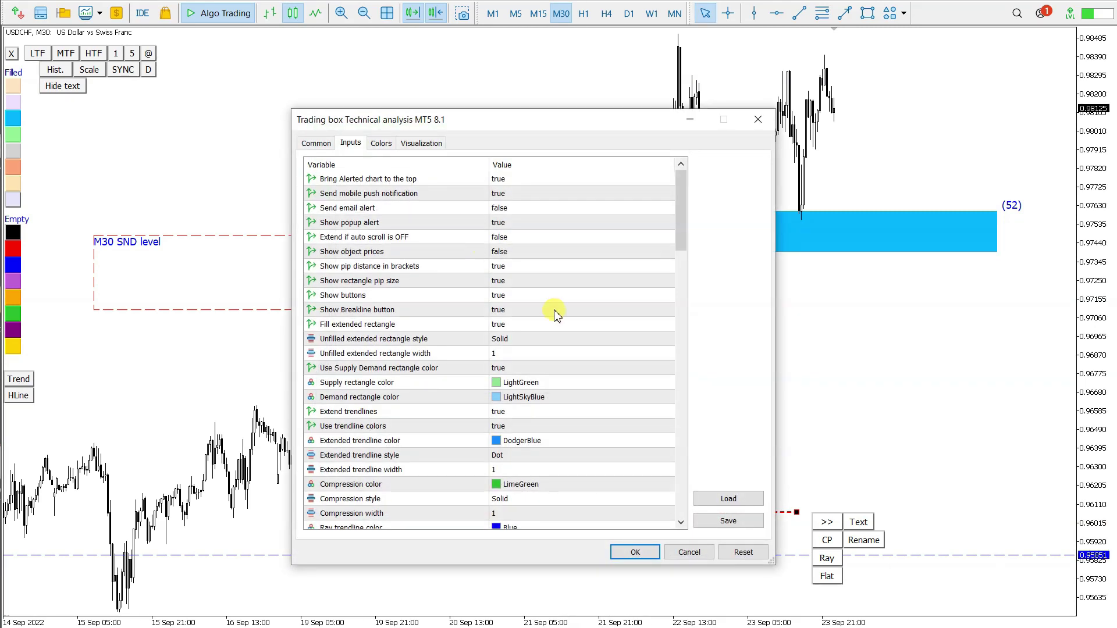
{"action": "scroll", "coordinate": [524, 308], "scroll_direction": "down", "scroll_amount": 20}
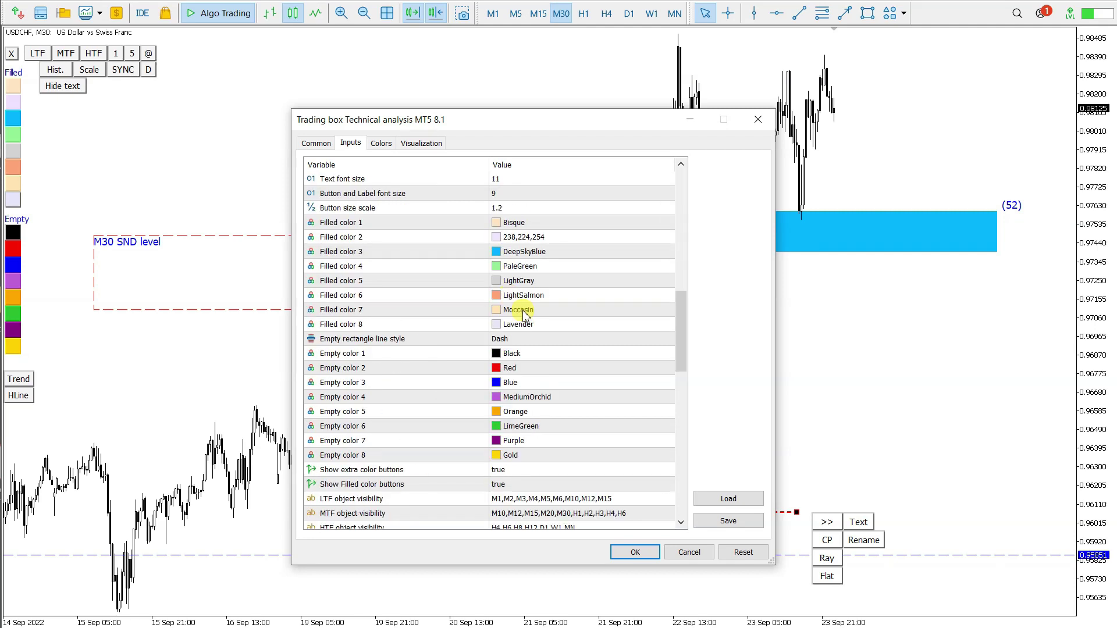
{"action": "scroll", "coordinate": [485, 397], "scroll_direction": "down", "scroll_amount": 7}
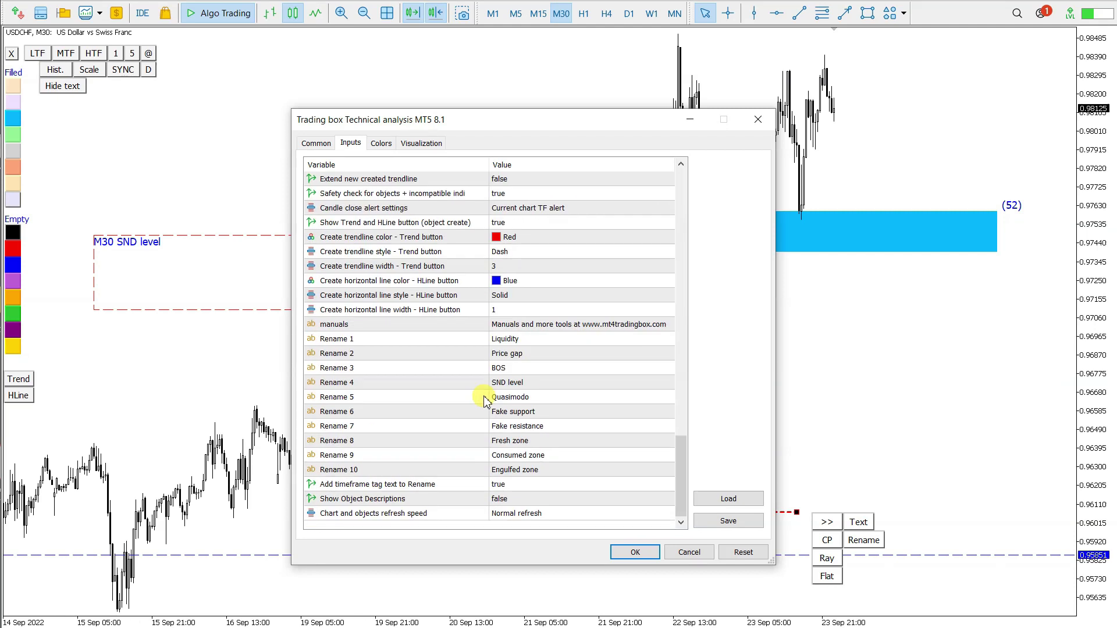
{"action": "left_click", "coordinate": [356, 339]}
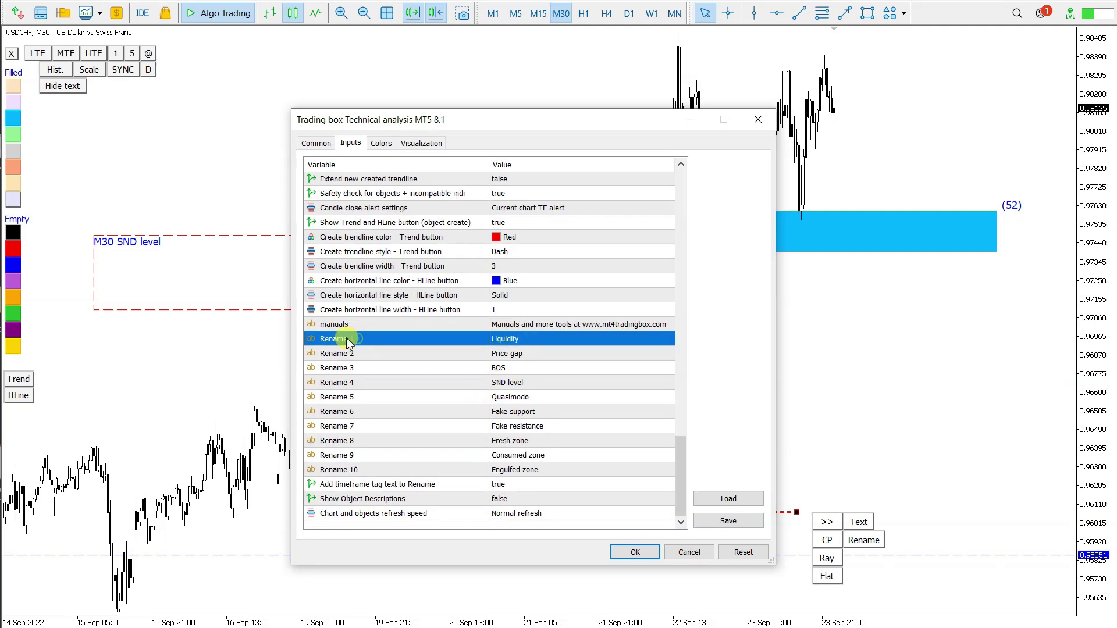
{"action": "left_click", "coordinate": [516, 371]}
{"action": "left_click", "coordinate": [529, 369]}
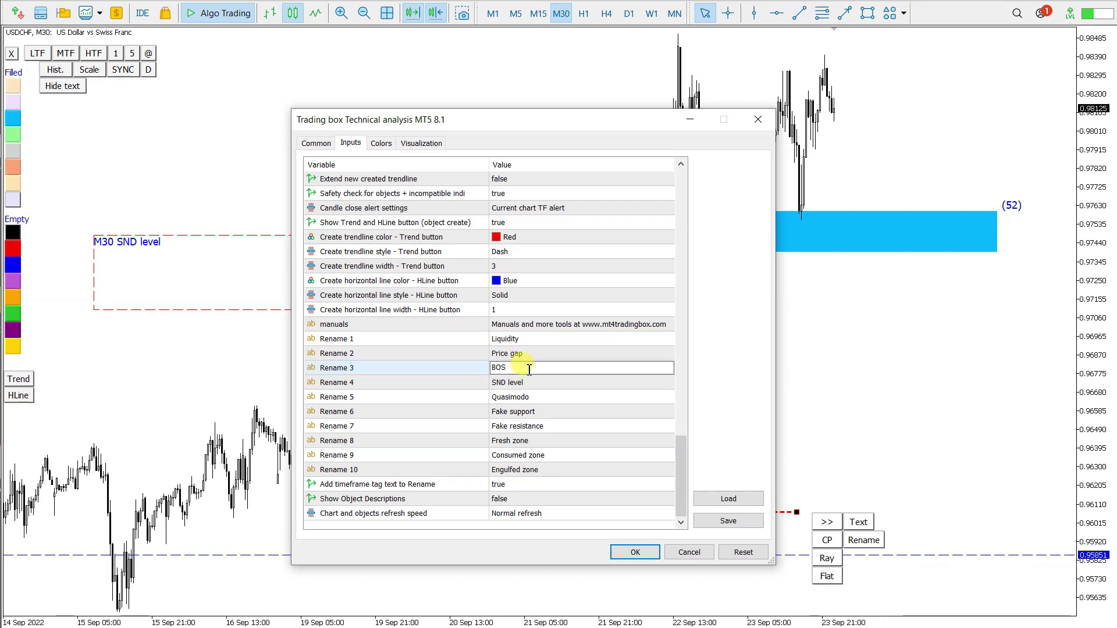
{"action": "left_click", "coordinate": [546, 473]}
{"action": "left_click", "coordinate": [422, 489]}
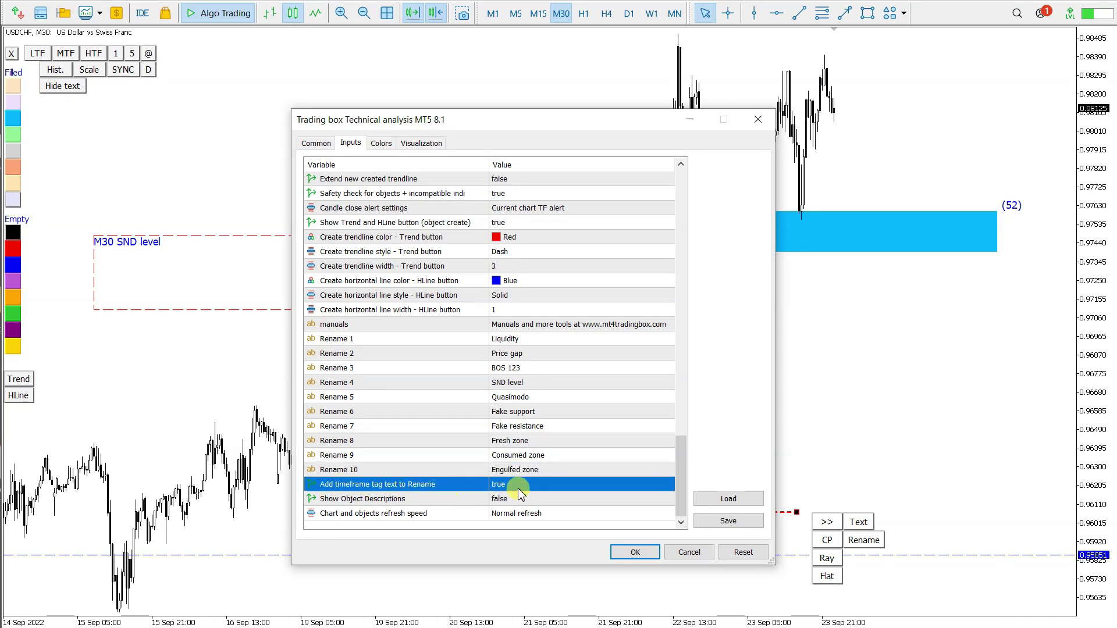
{"action": "left_click", "coordinate": [636, 552]}
{"action": "left_click", "coordinate": [580, 378]}
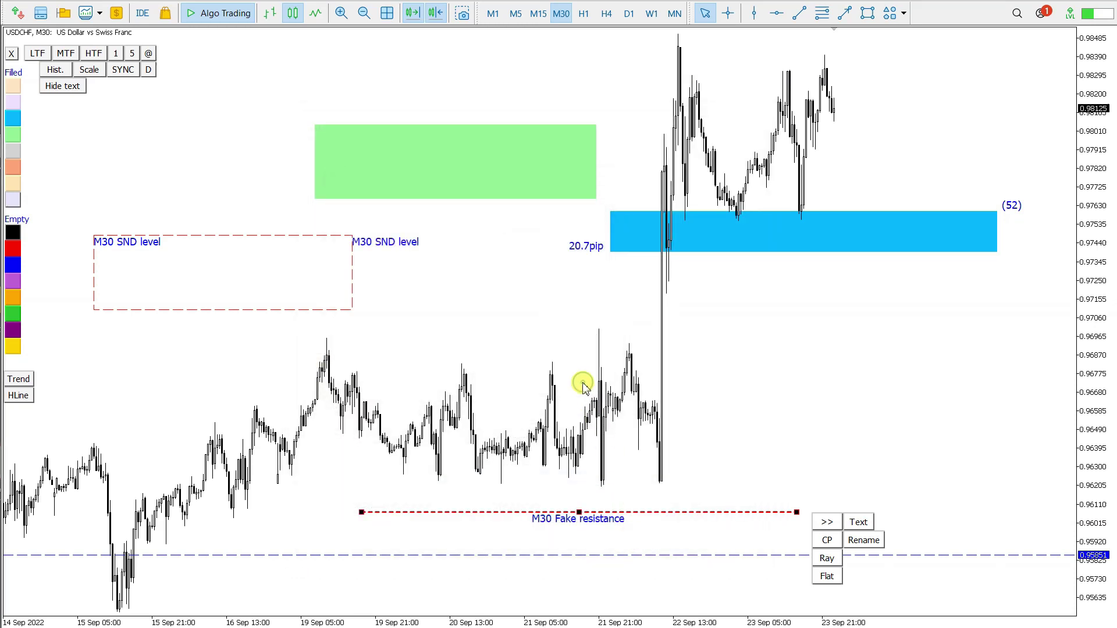
- Rename the red dashed line using the 'BOS 123' preset
{"action": "left_click", "coordinate": [868, 542]}
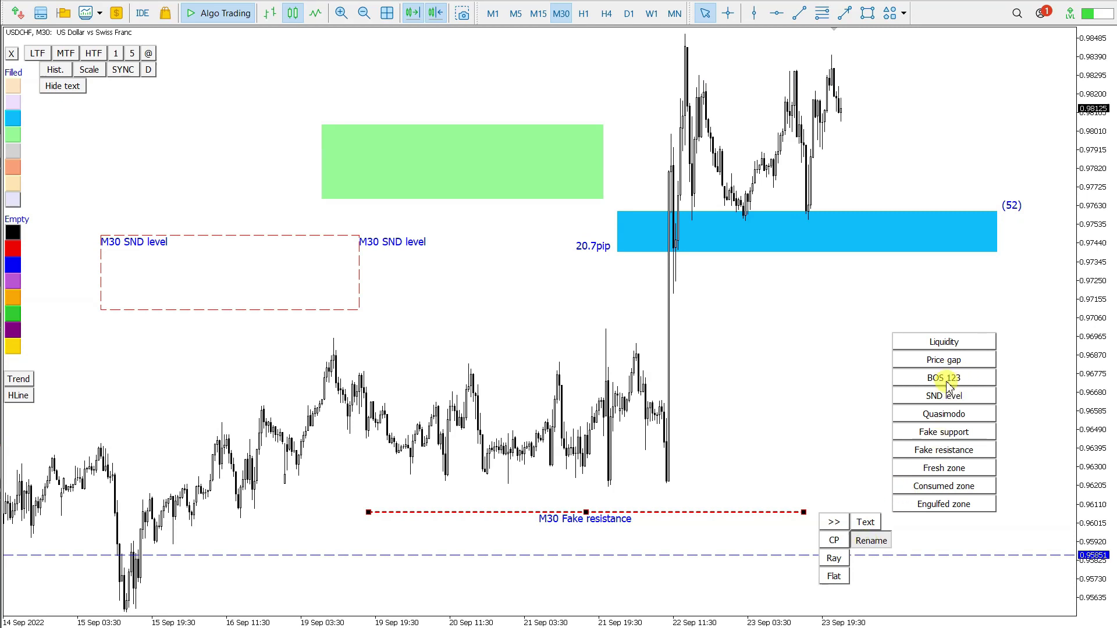
{"action": "left_click", "coordinate": [950, 377]}
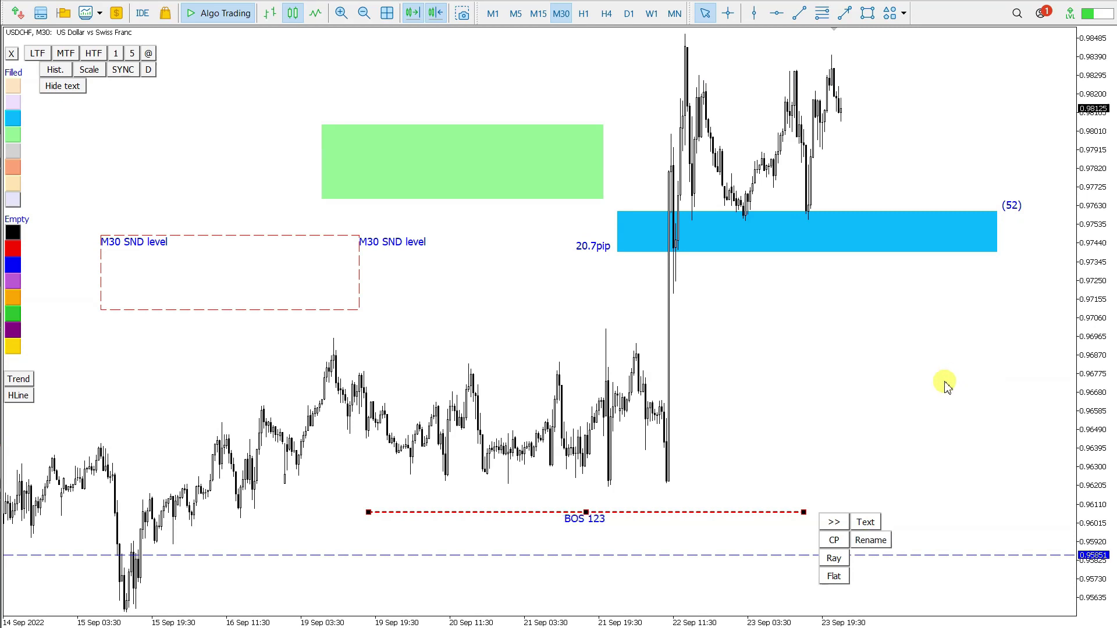